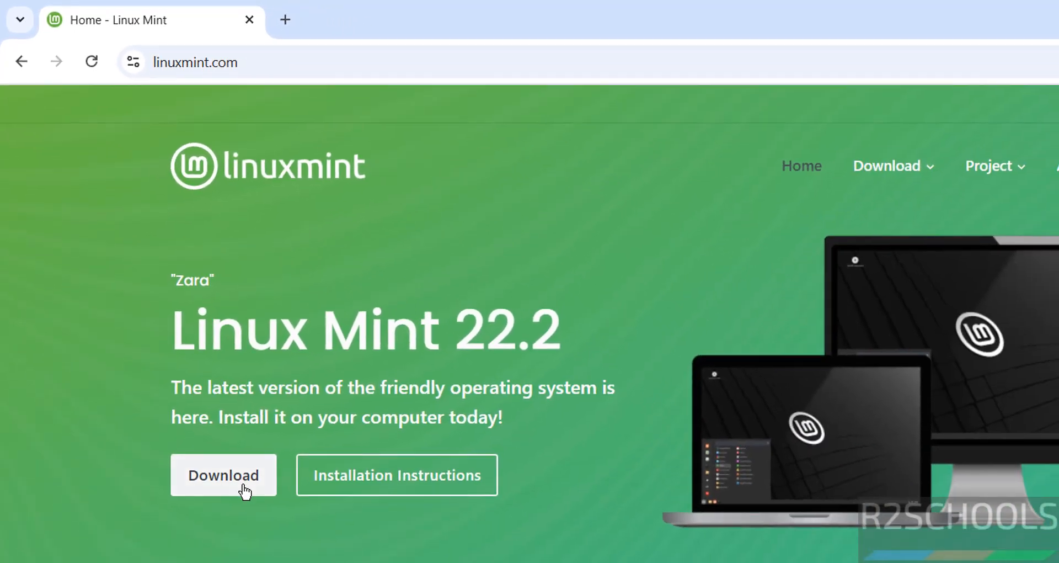
# Step: Open the Linux Mint 22.2 'Zara' download page and browse the Cinnamon, Xfce and MATE editions
pyautogui.click(244, 490)
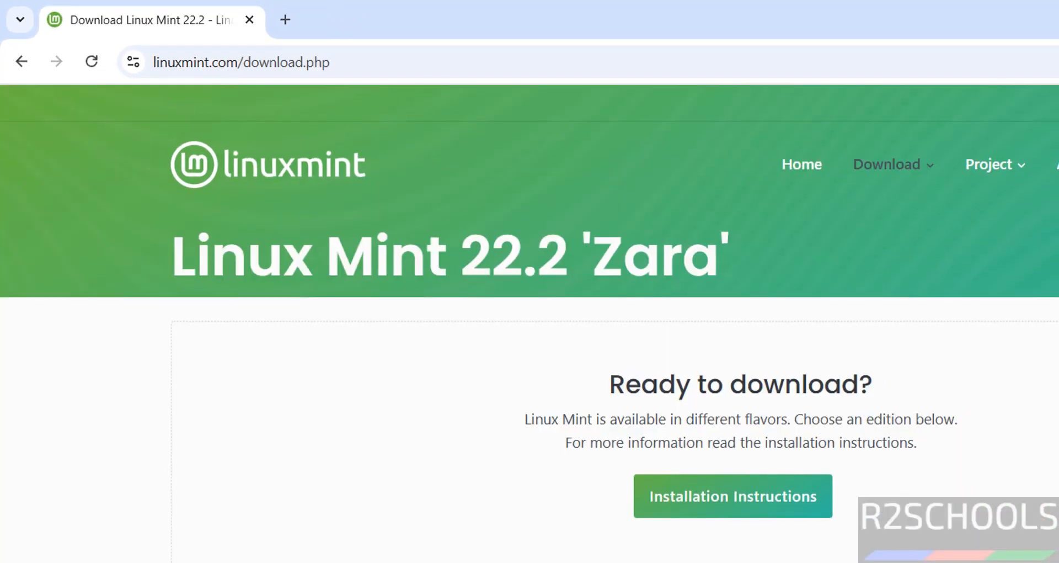
pyautogui.scroll(-10, 530, 323)
pyautogui.scroll(-5, 529, 324)
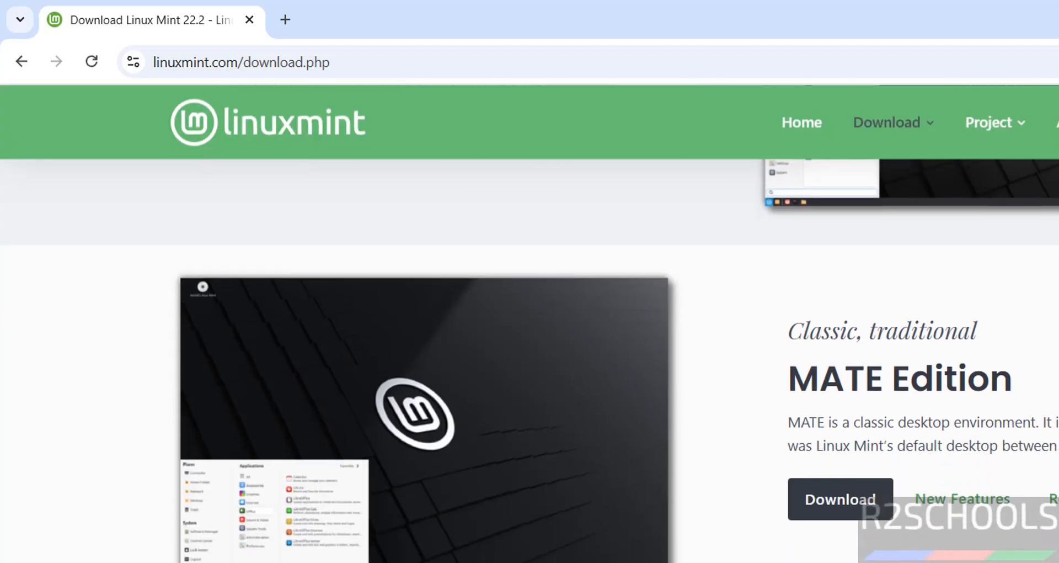
pyautogui.scroll(12, 530, 323)
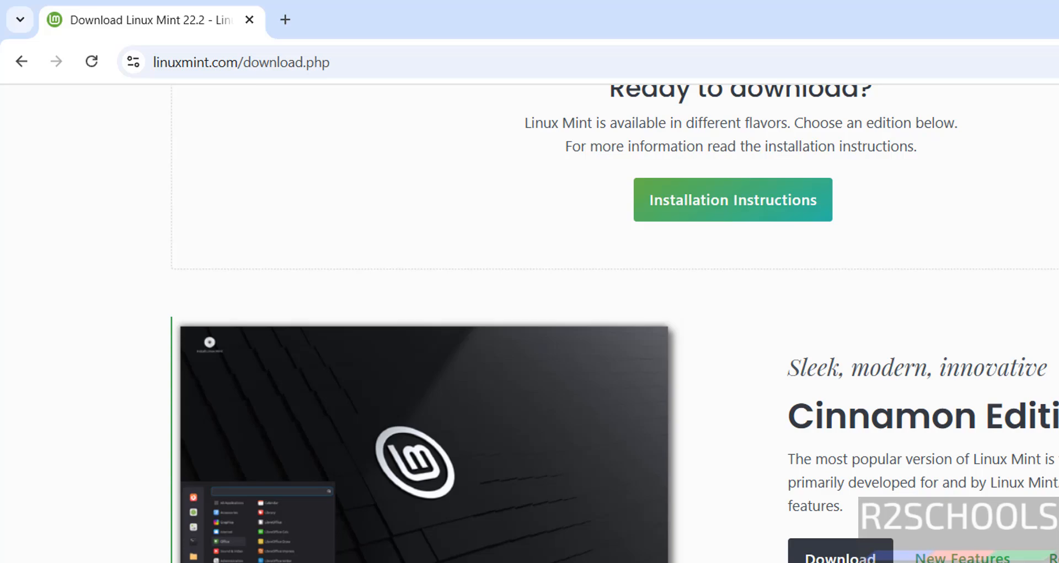
pyautogui.scroll(-13, 529, 323)
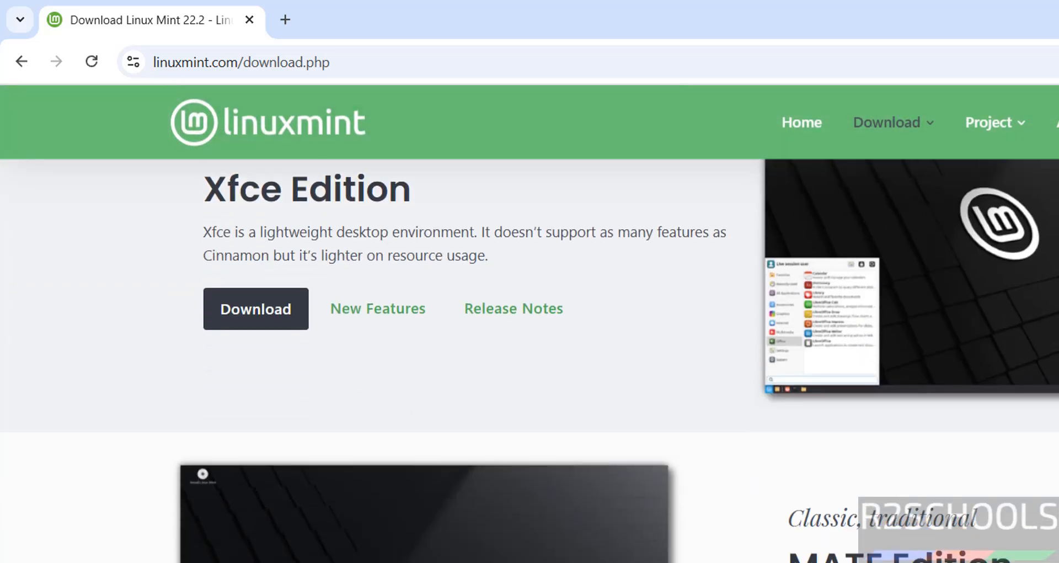
pyautogui.scroll(1, 529, 323)
pyautogui.scroll(10, 530, 323)
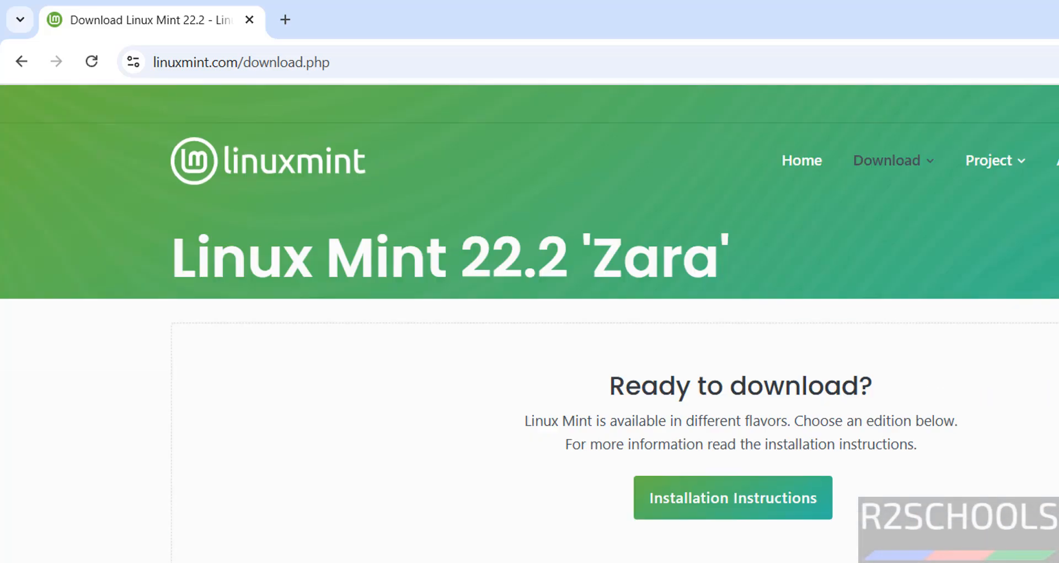
pyautogui.scroll(-4, 530, 323)
# Step: Open the Cinnamon Edition page and download the 64-bit ISO from the Cicku mirror
pyautogui.click(856, 492)
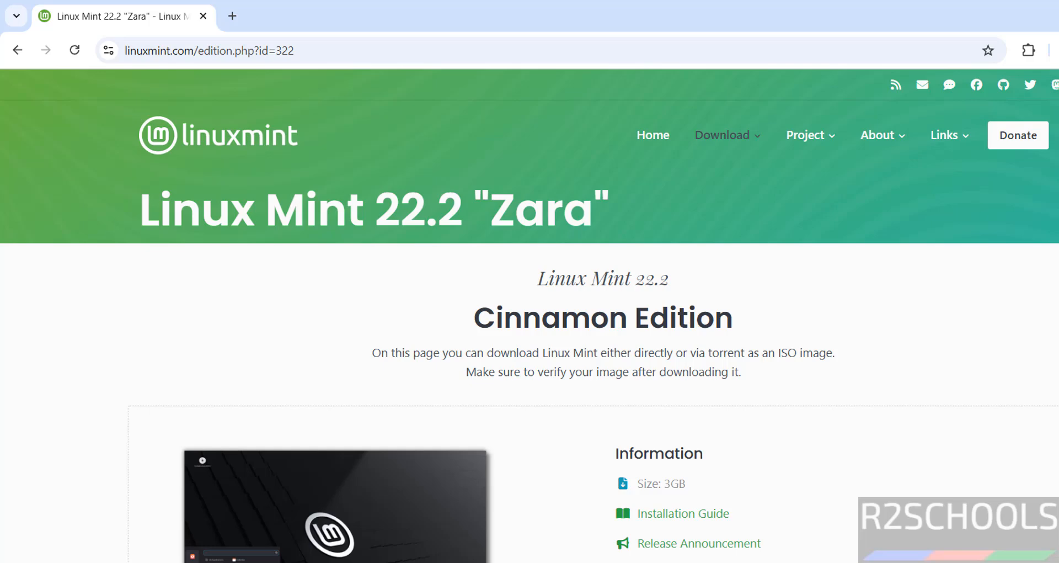
pyautogui.scroll(-15, 702, 270)
pyautogui.scroll(3, 702, 269)
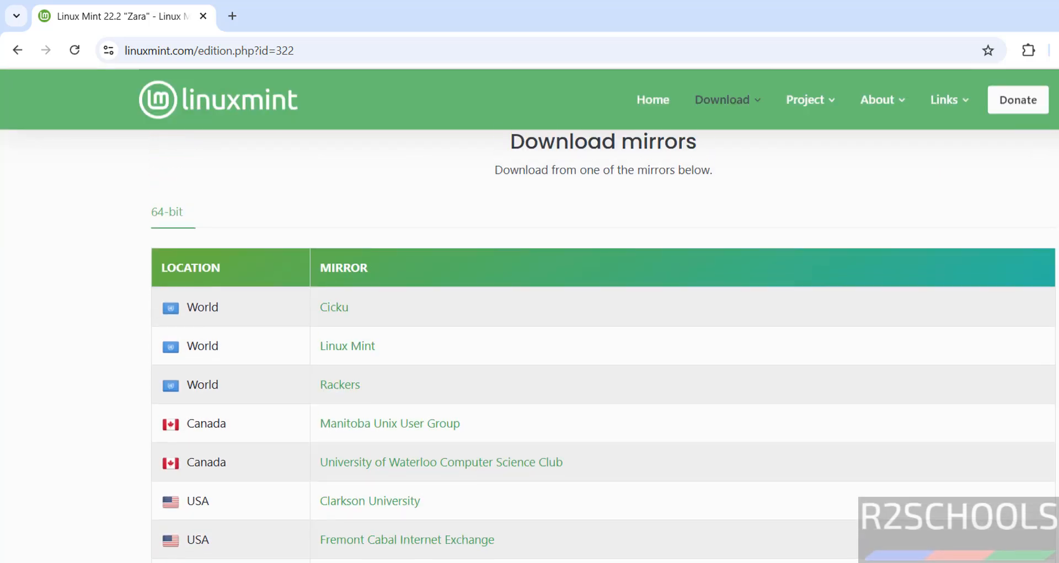
pyautogui.scroll(-1, 702, 270)
pyautogui.click(340, 301)
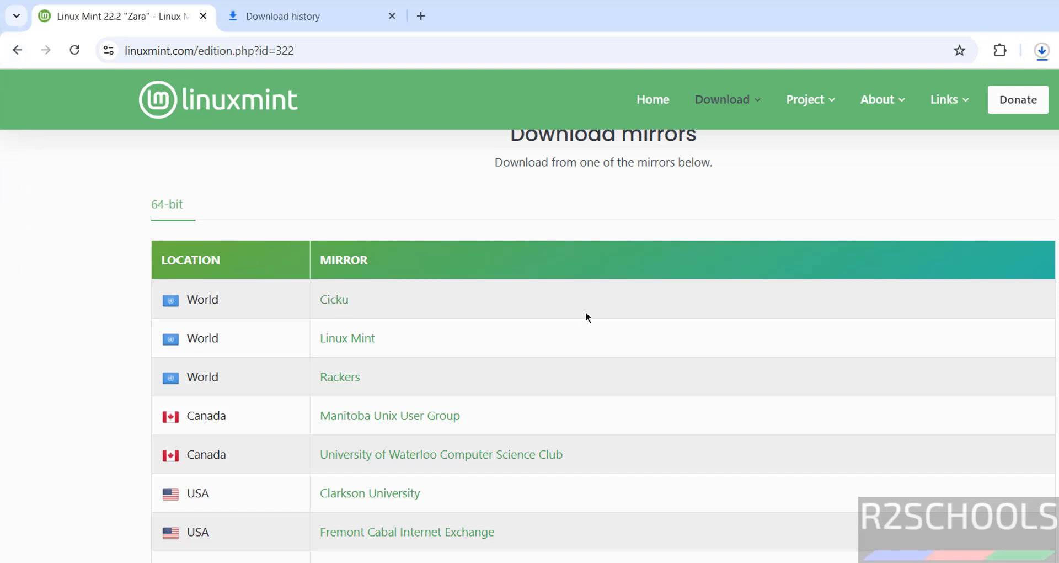
# Step: Cancel the running linuxmint-22.2-cinnamon-64bit.iso download in Chrome and remove its history entry
pyautogui.hotkey('ctrl', 'Tab')
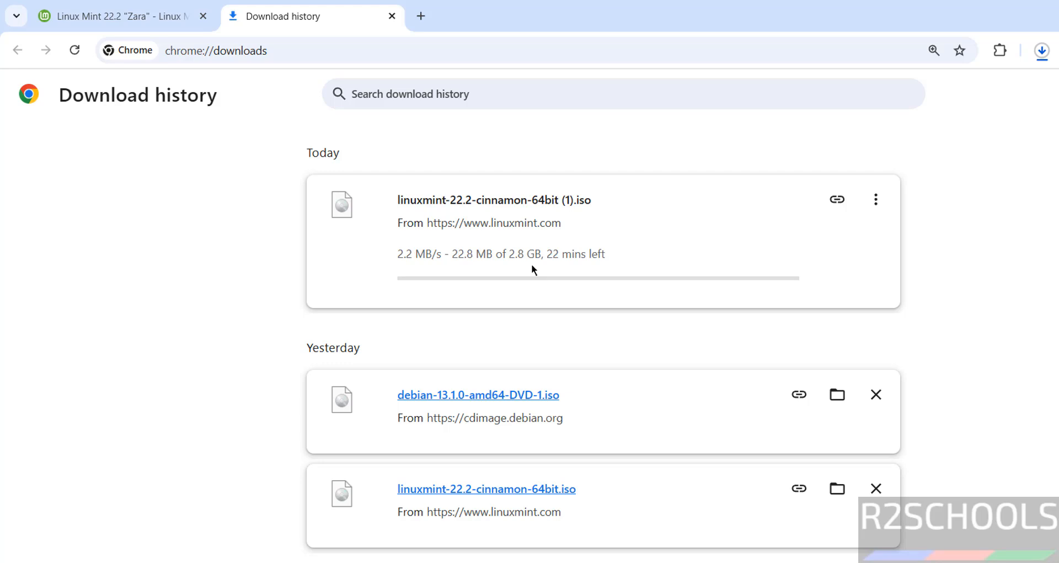
pyautogui.click(875, 200)
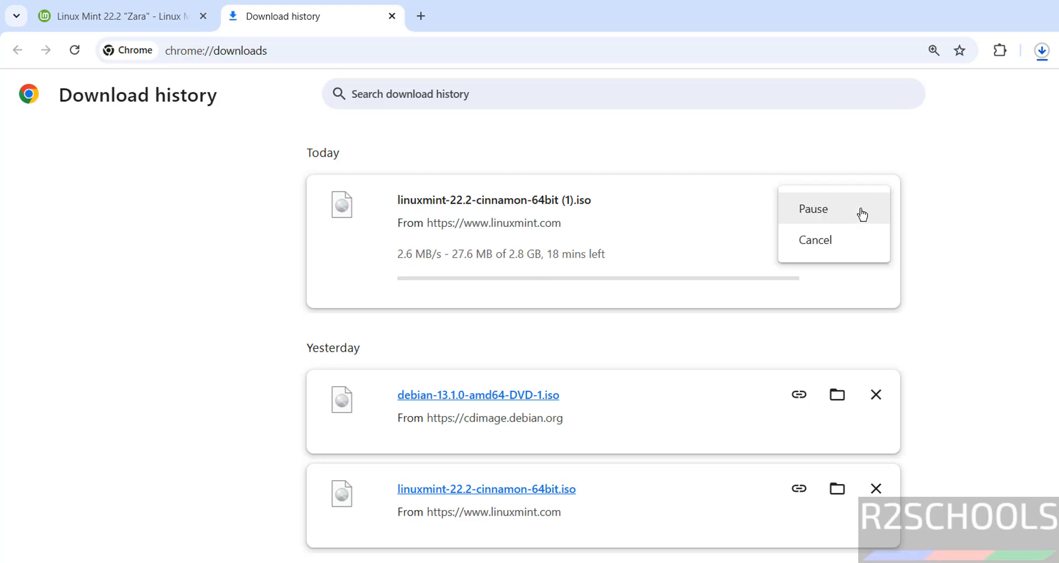
pyautogui.click(840, 240)
pyautogui.click(885, 201)
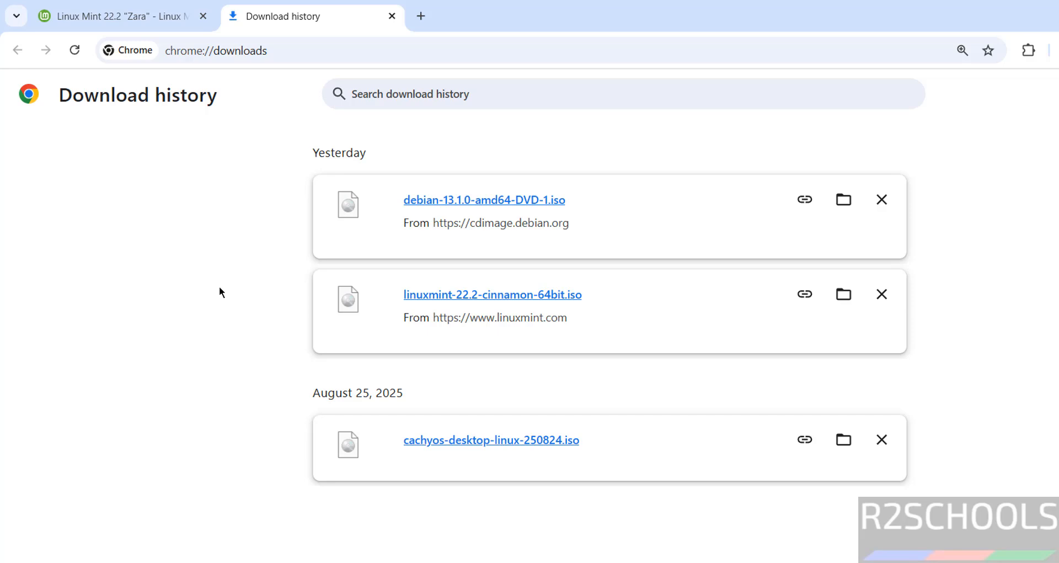
# Step: Search Windows for 'virtua' and launch Oracle VirtualBox from Best match
pyautogui.press('super')
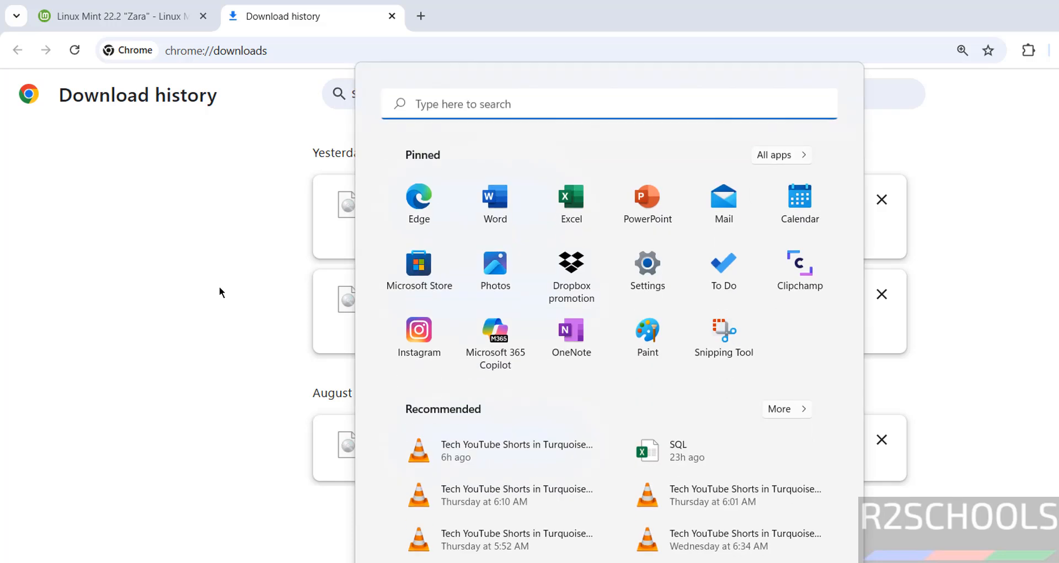
pyautogui.write('virtua')
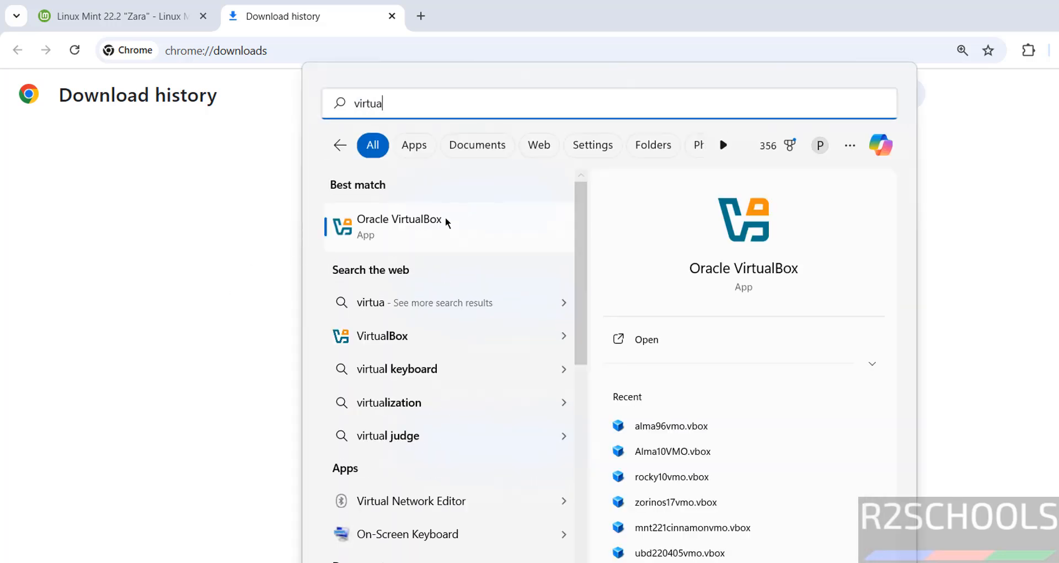
pyautogui.click(443, 217)
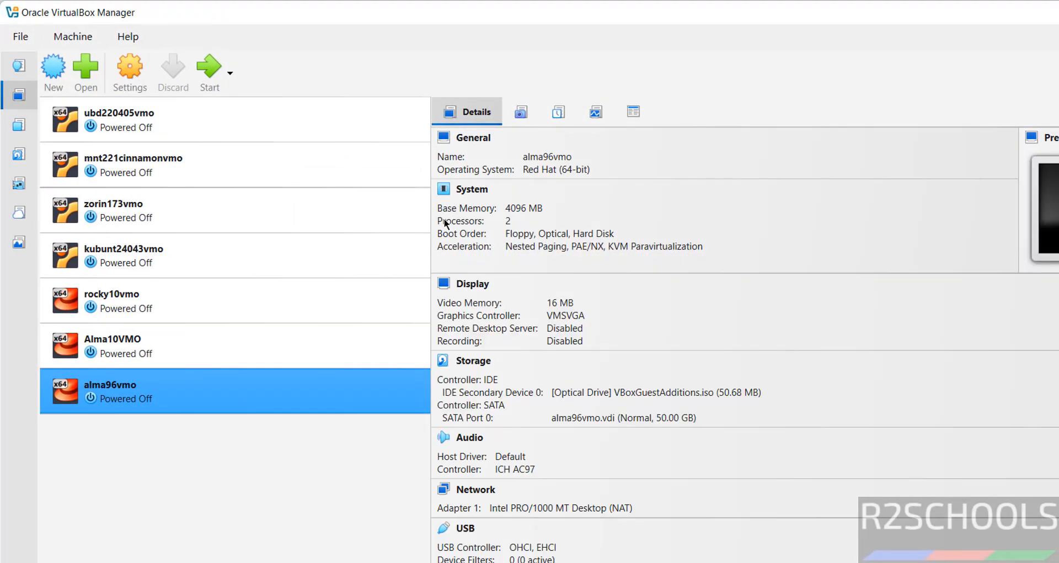
# Step: Start a new VM from Machine > New named linuxmint22.2zaravmo, detected as Ubuntu (64-bit)
pyautogui.click(78, 37)
pyautogui.click(77, 63)
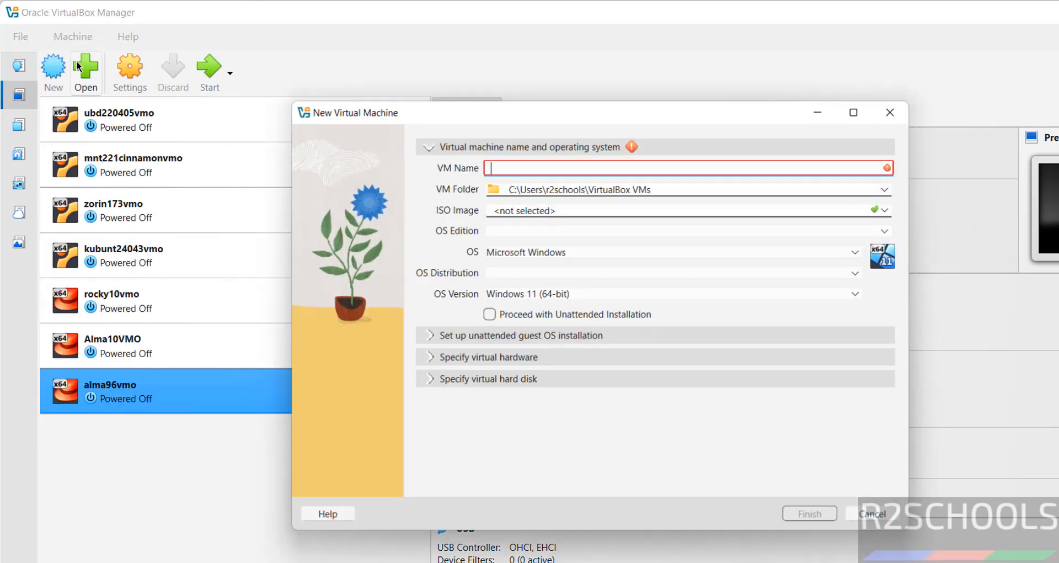
pyautogui.write('l')
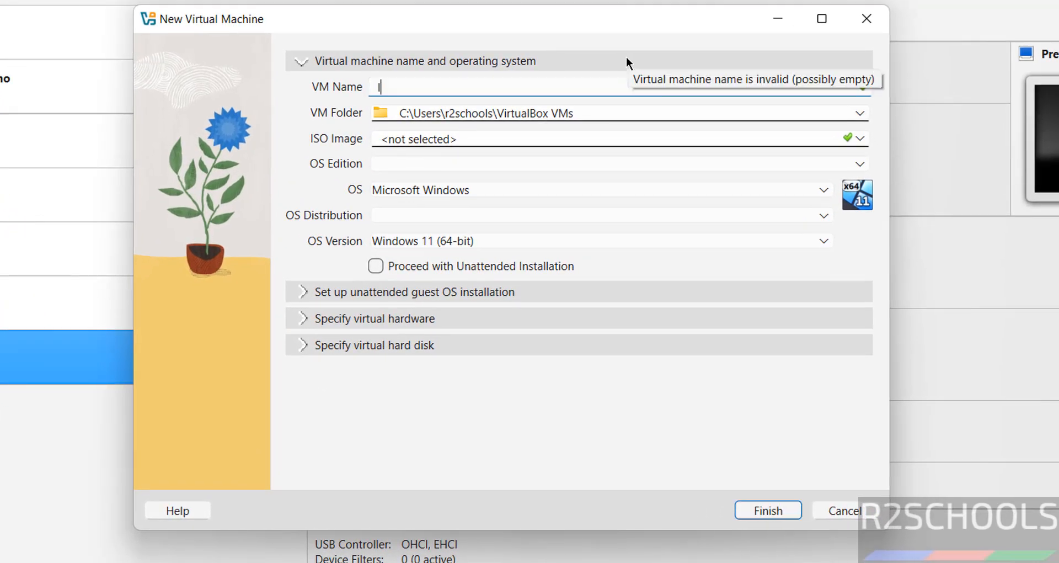
pyautogui.write('inuzmin')
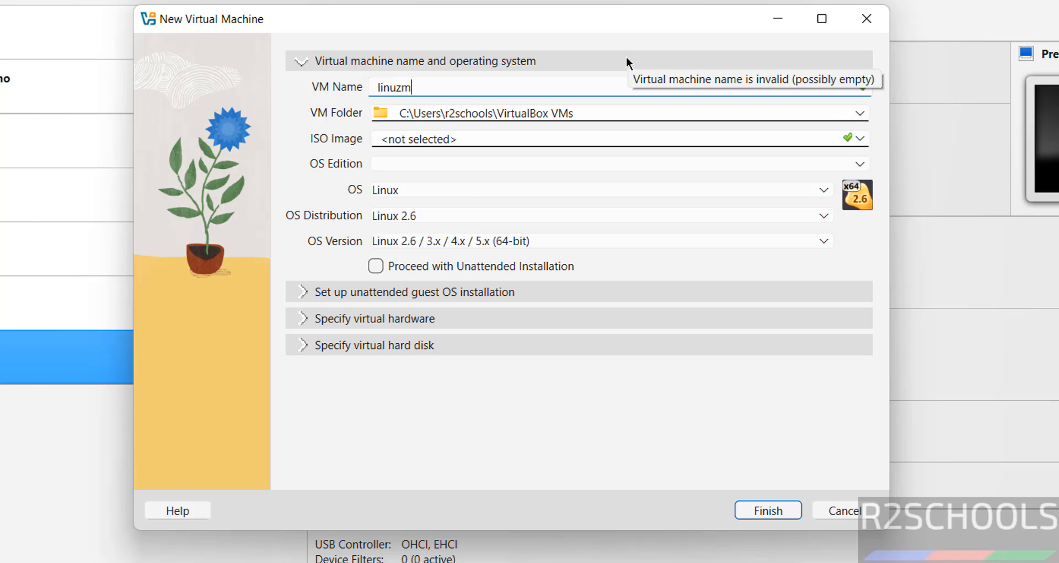
pyautogui.press('BackSpace')
pyautogui.press('BackSpace')
pyautogui.press('BackSpace')
pyautogui.press('BackSpace')
pyautogui.press('BackSpace')
pyautogui.write('uz')
pyautogui.press('BackSpace')
pyautogui.write('xmint22.2')
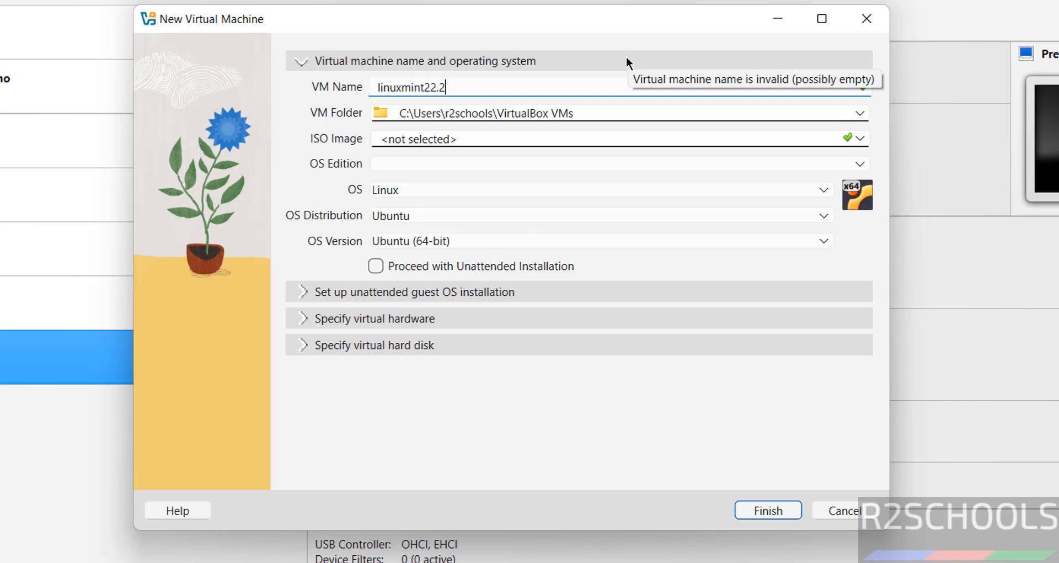
pyautogui.write('zaravmo')
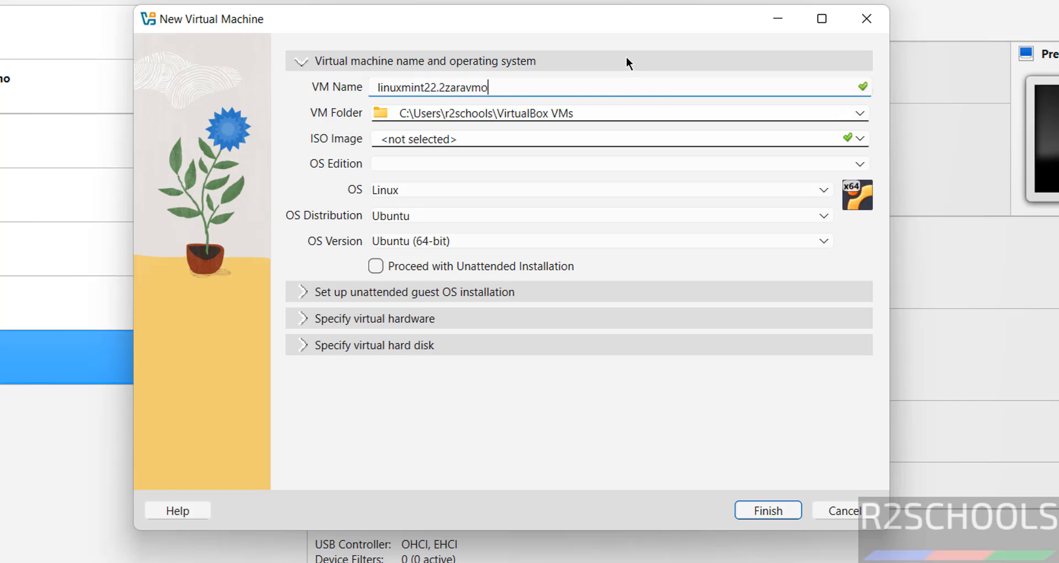
pyautogui.hotkey('ctrl', 'a')
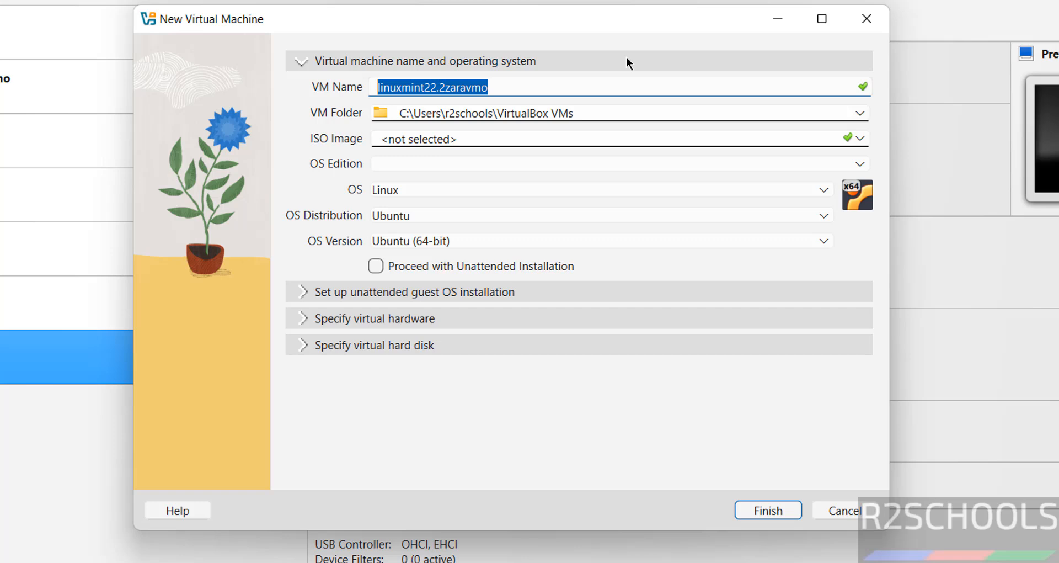
# Step: Store the VM in a new linuxmint22.2zaravmo folder inside VMS on the One Touch (E:) drive
pyautogui.click(860, 115)
pyautogui.click(397, 151)
pyautogui.scroll(-3, 277, 284)
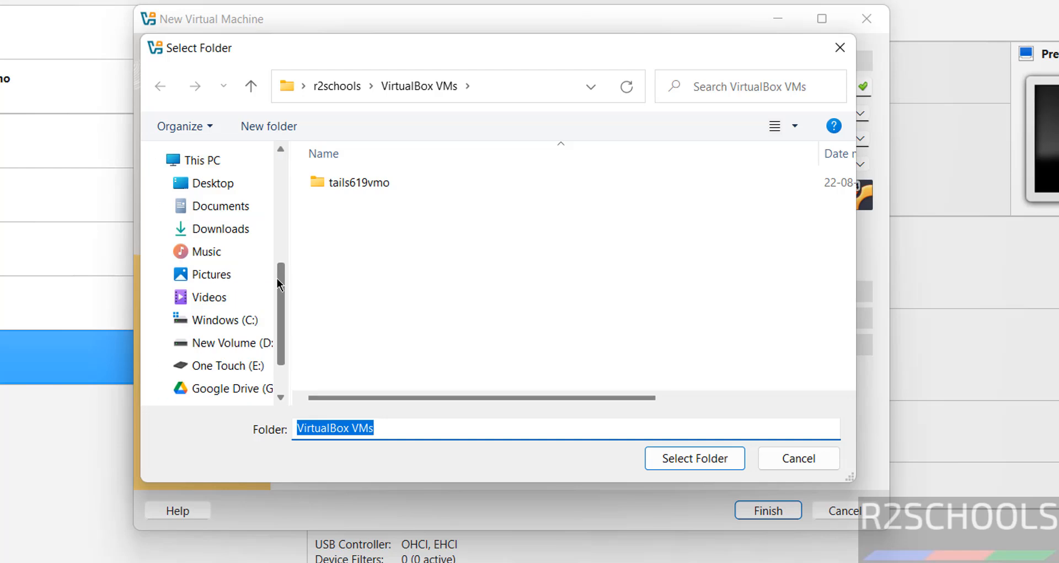
pyautogui.click(226, 366)
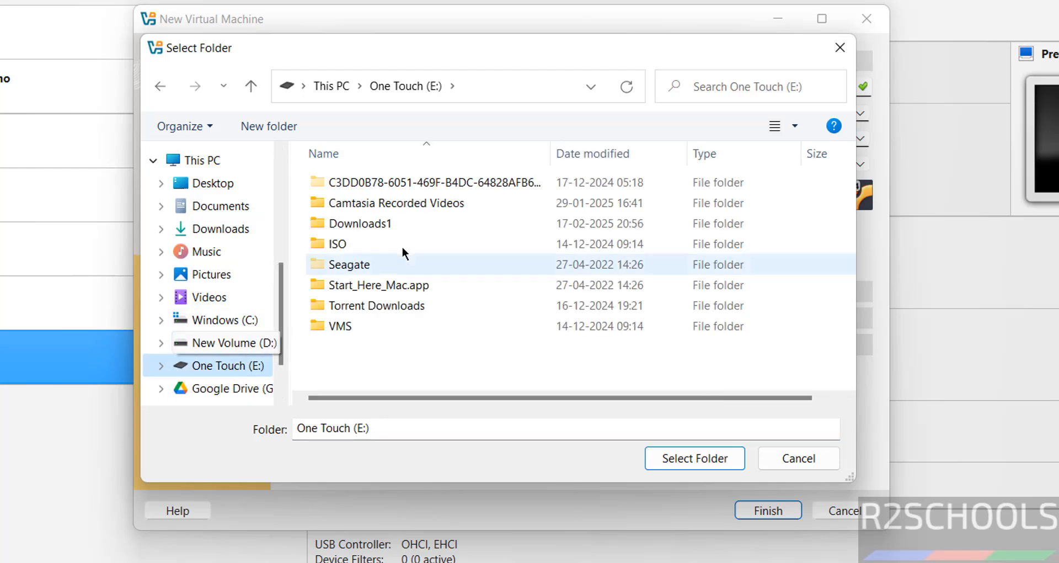
pyautogui.doubleClick(345, 329)
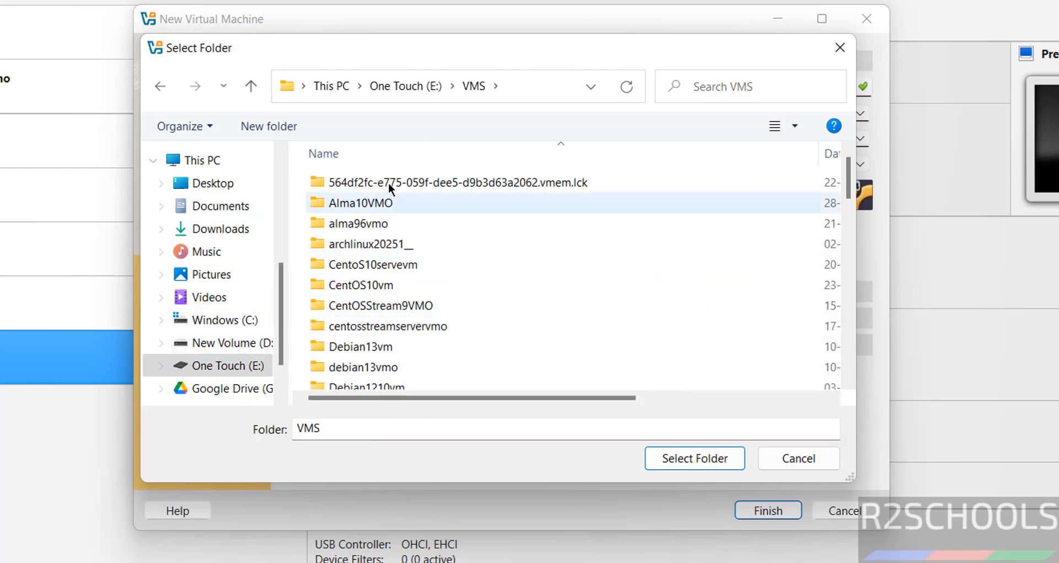
pyautogui.click(286, 127)
pyautogui.write('linuxmint22.2zaravmo')
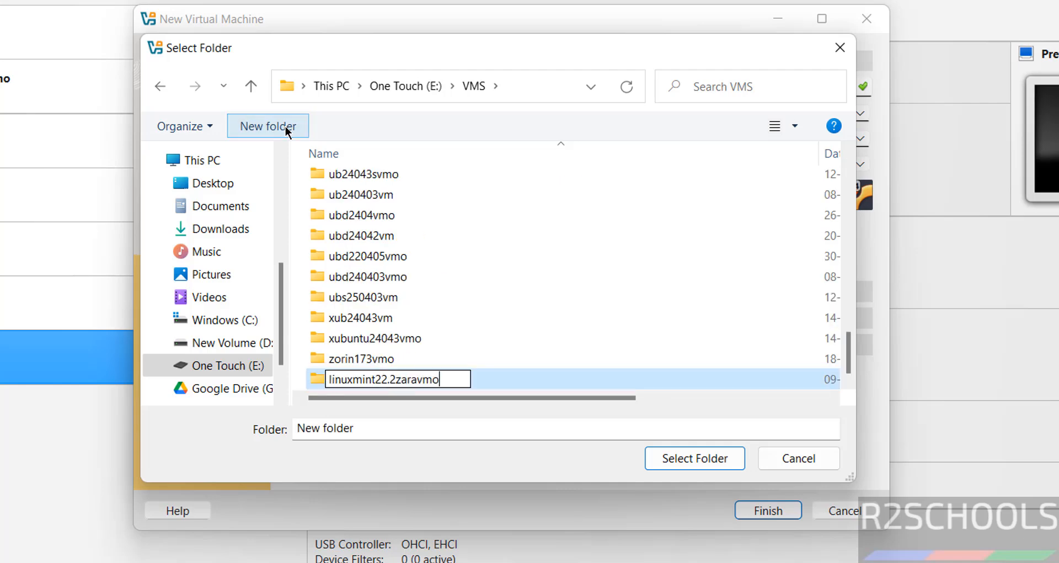
pyautogui.press('Return')
pyautogui.press('Return')
# Step: Attach linuxmint-22.2-cinnamon-64bit.iso as the ISO image and disable unattended installation
pyautogui.click(861, 137)
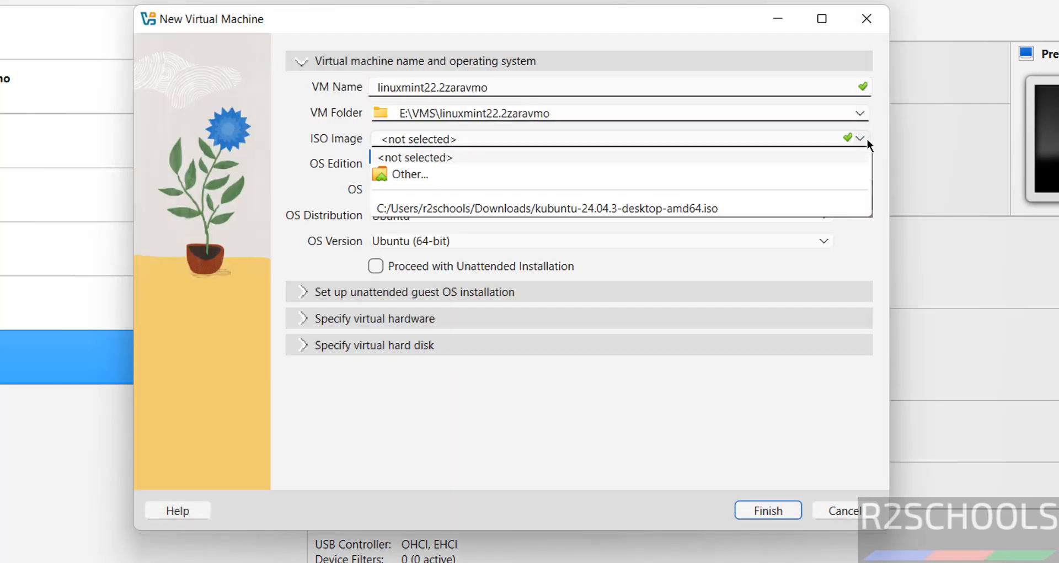
pyautogui.click(449, 173)
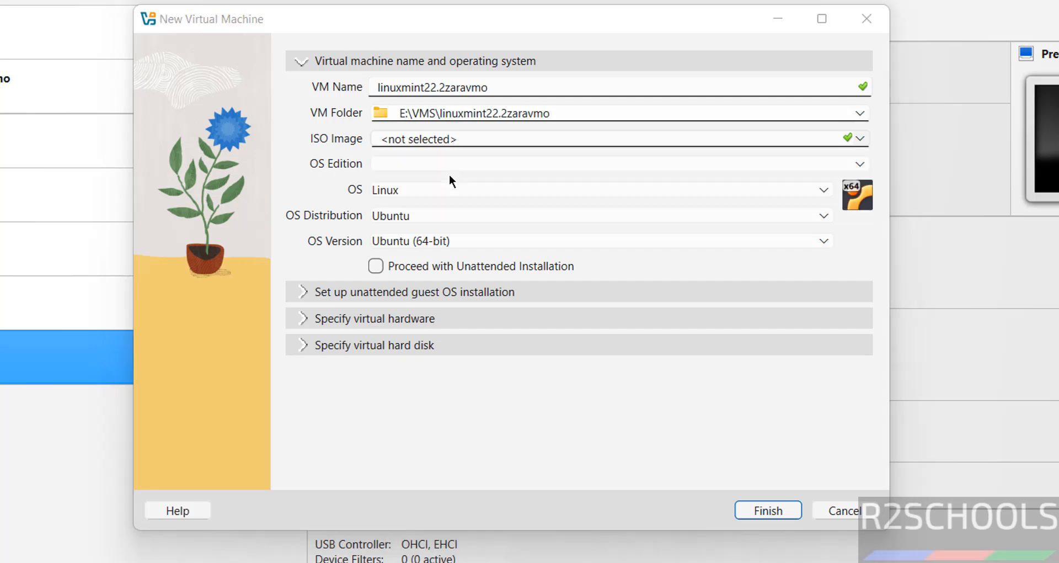
pyautogui.click(329, 208)
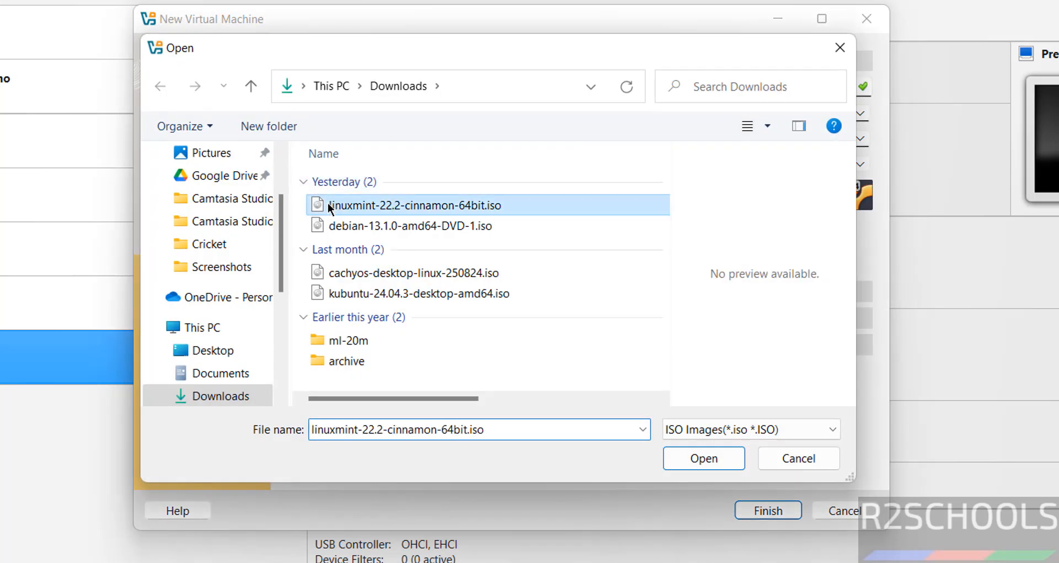
pyautogui.click(677, 454)
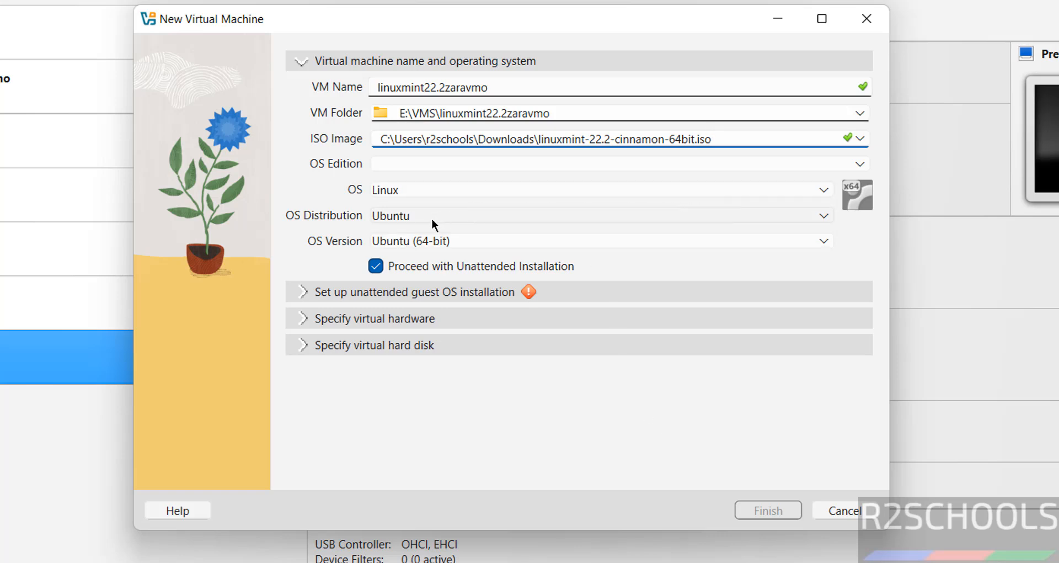
pyautogui.click(408, 243)
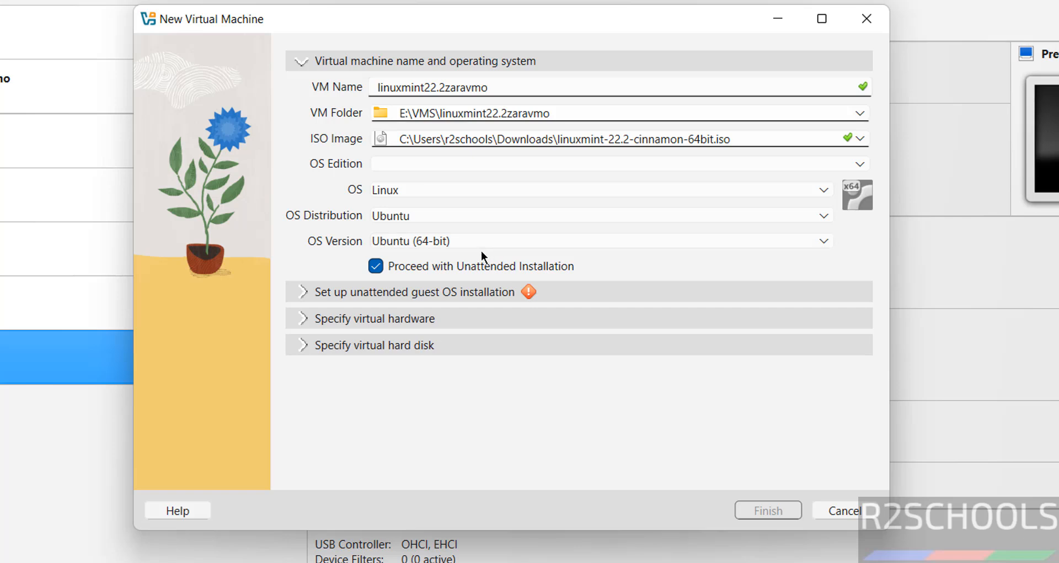
pyautogui.click(376, 266)
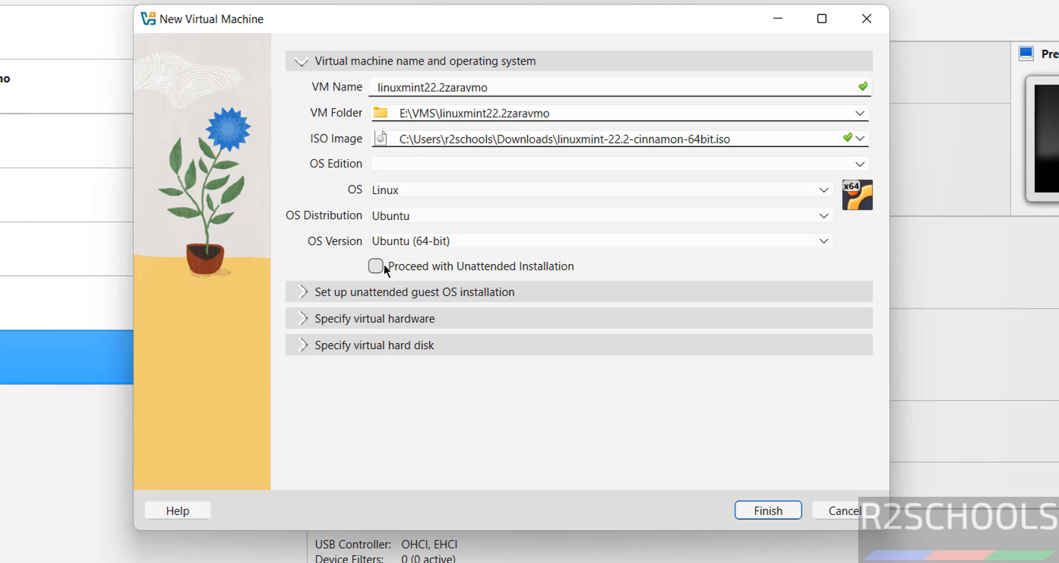
# Step: Give the VM 4096 MB of base memory and 2 CPUs
pyautogui.click(303, 319)
pyautogui.doubleClick(795, 141)
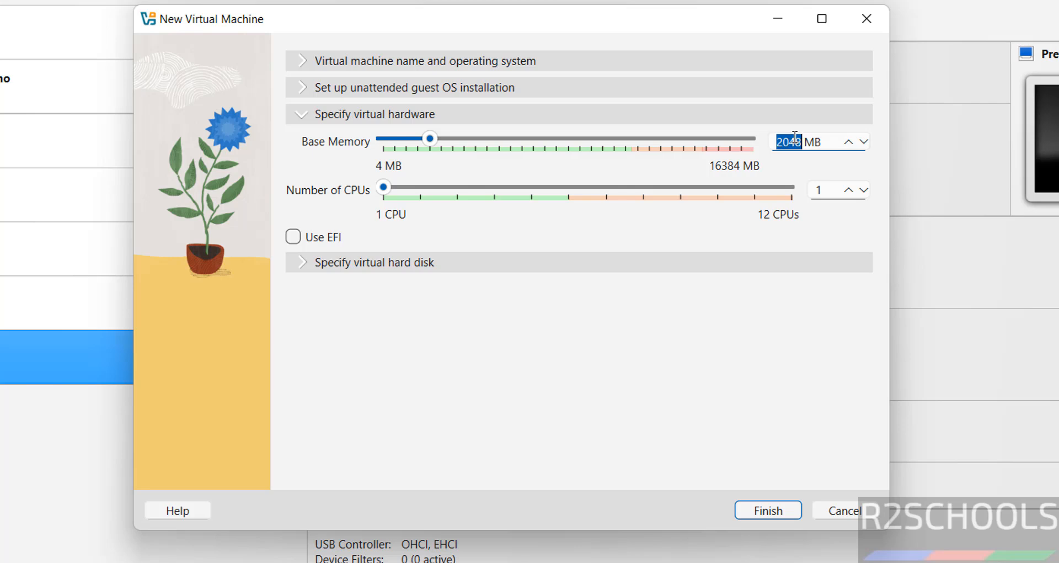
pyautogui.write('4096')
pyautogui.press('Tab')
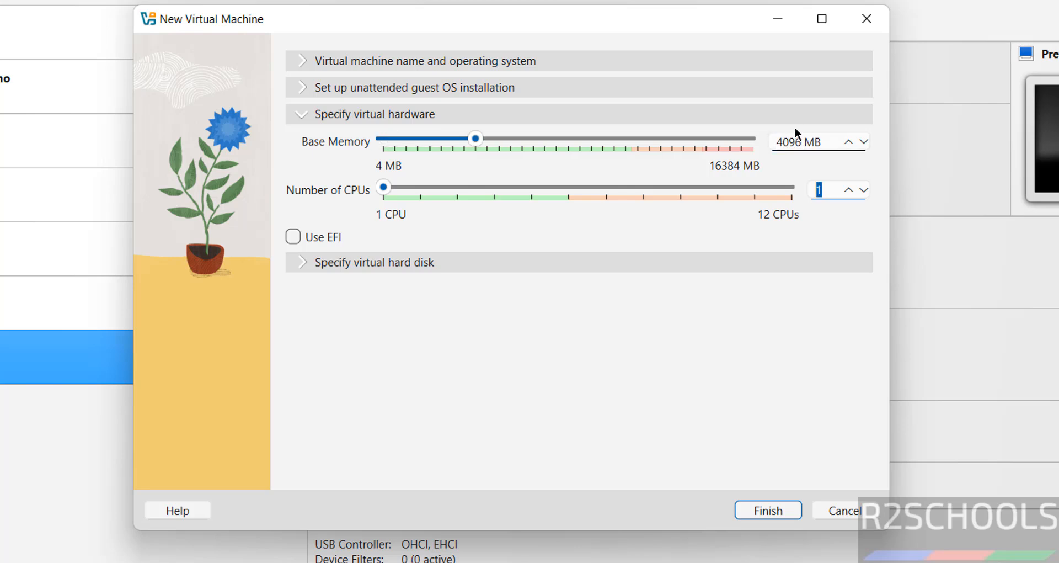
pyautogui.write('2')
# Step: Set the virtual hard disk size to 50 GB and finish creating the machine
pyautogui.click(395, 266)
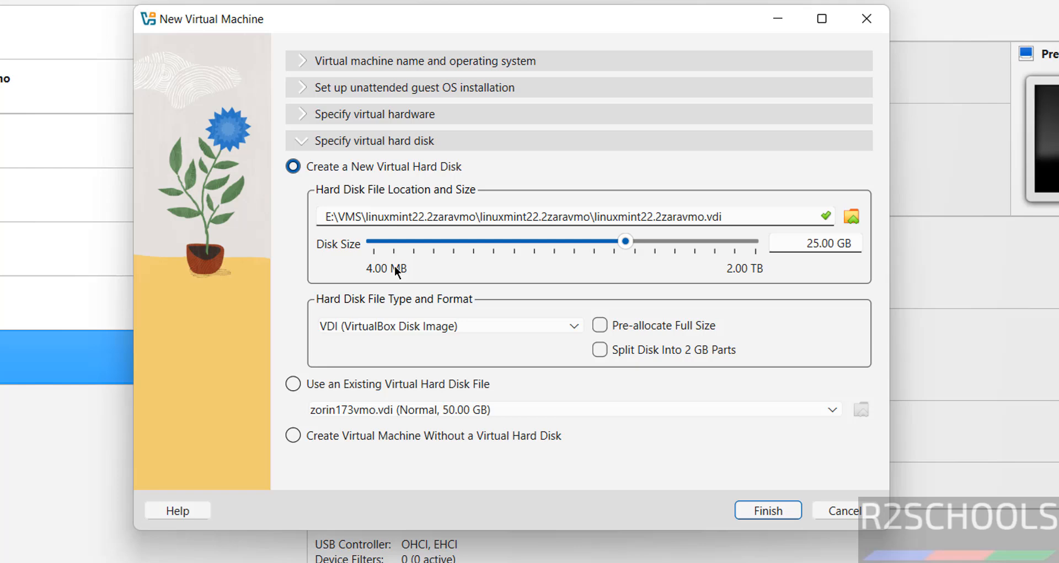
pyautogui.doubleClick(815, 244)
pyautogui.write('50')
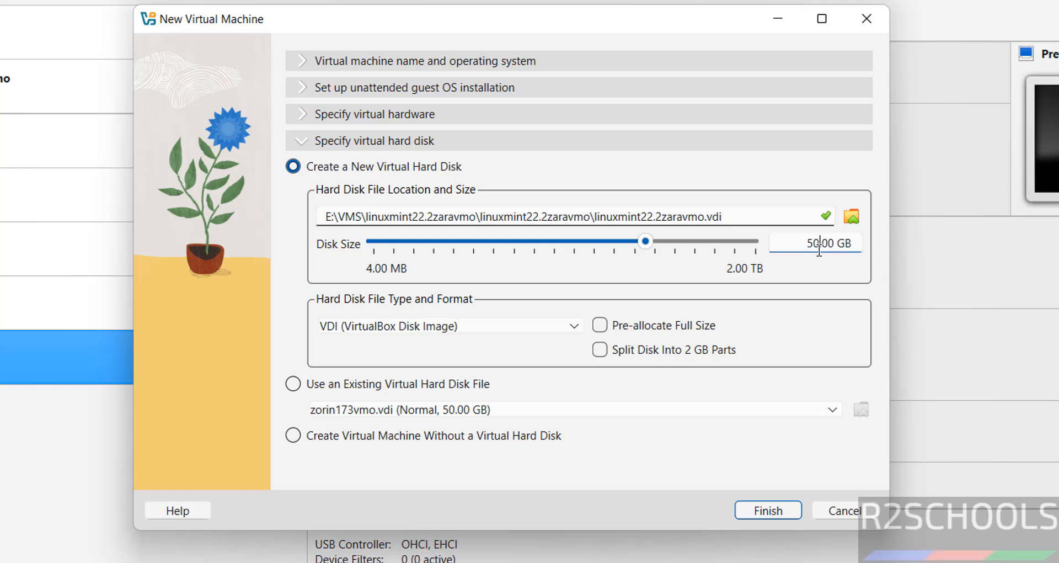
pyautogui.click(778, 508)
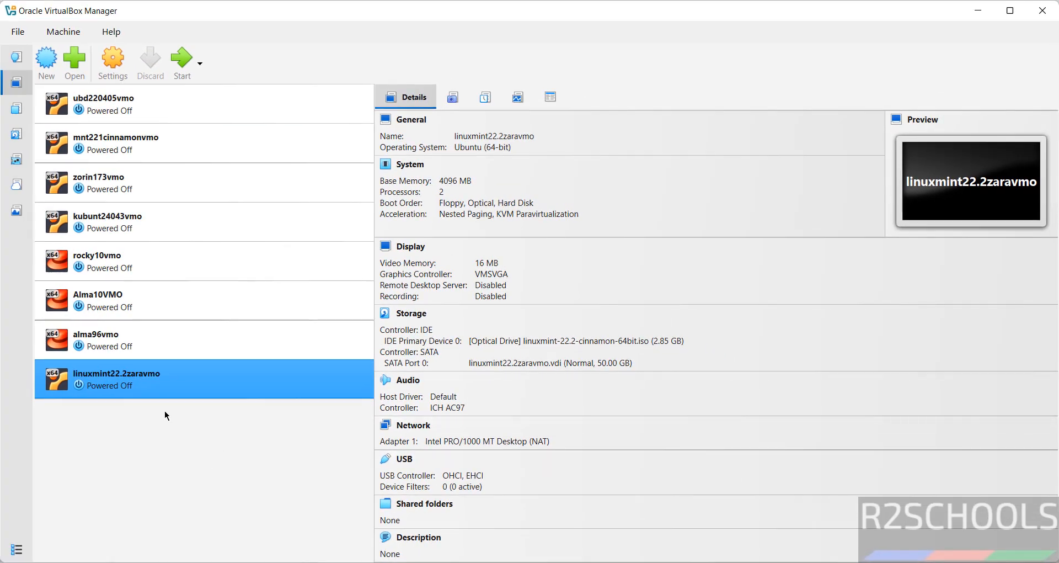
# Step: Show the linuxmint22.2zaravmo machine's context menu with its Start submenu
pyautogui.rightClick(121, 370)
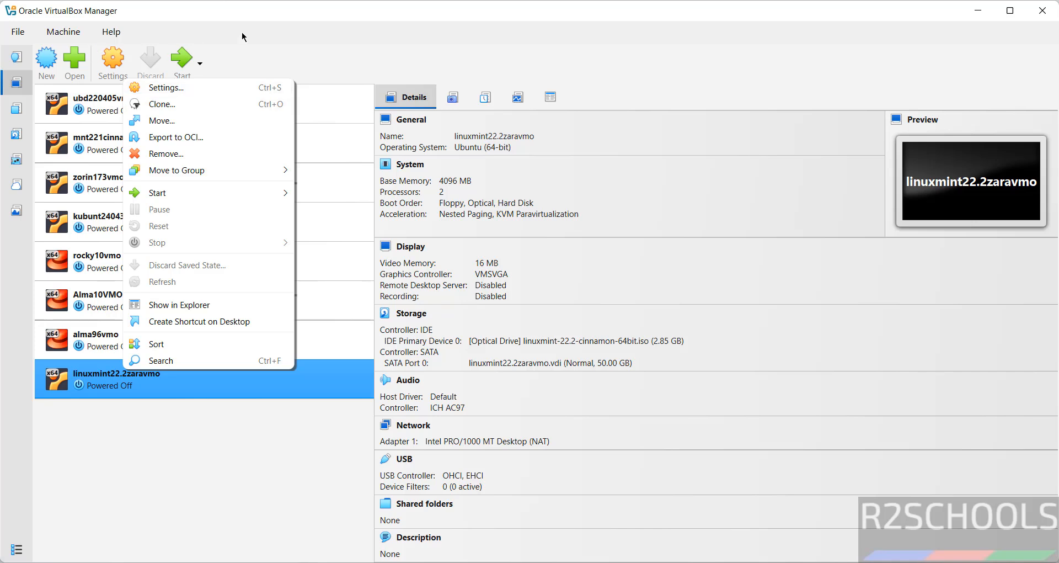
pyautogui.click(270, 37)
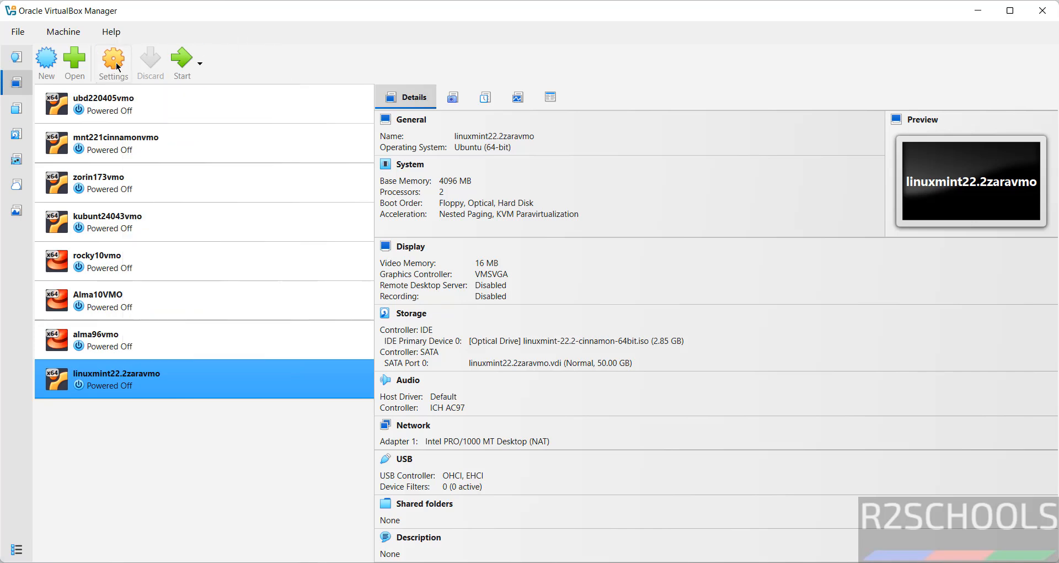
pyautogui.rightClick(232, 389)
pyautogui.moveTo(263, 205)
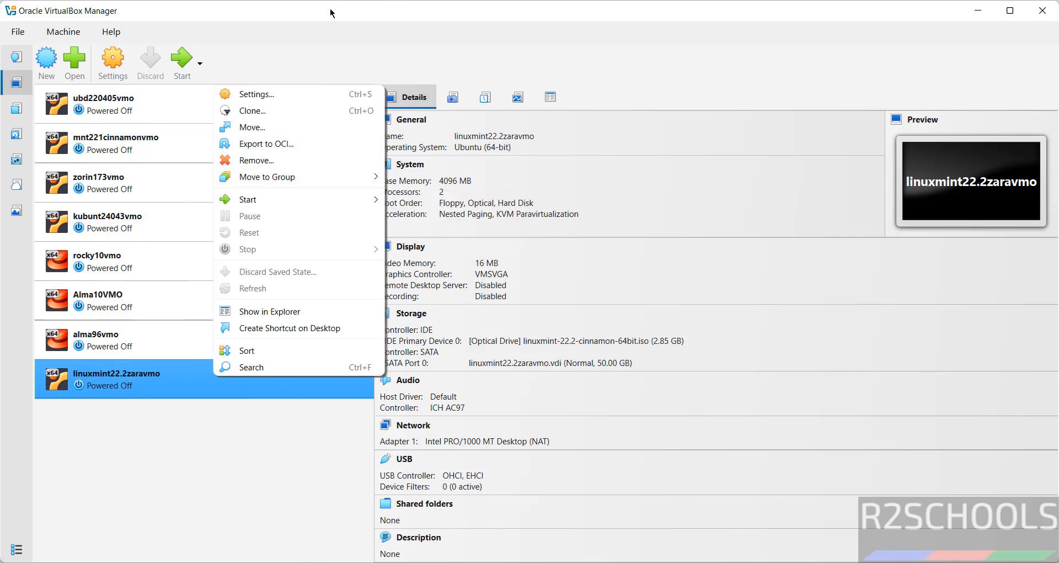
# Step: Power on linuxmint22.2zaravmo and boot the 'Start Linux Mint' entry to the live desktop
pyautogui.click(305, 39)
pyautogui.click(183, 61)
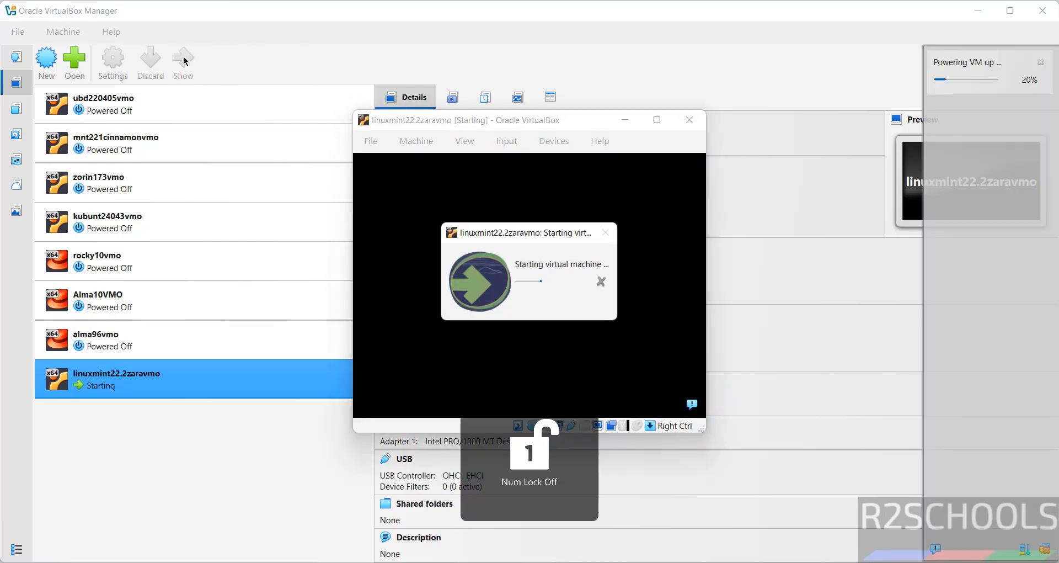
pyautogui.press('Down')
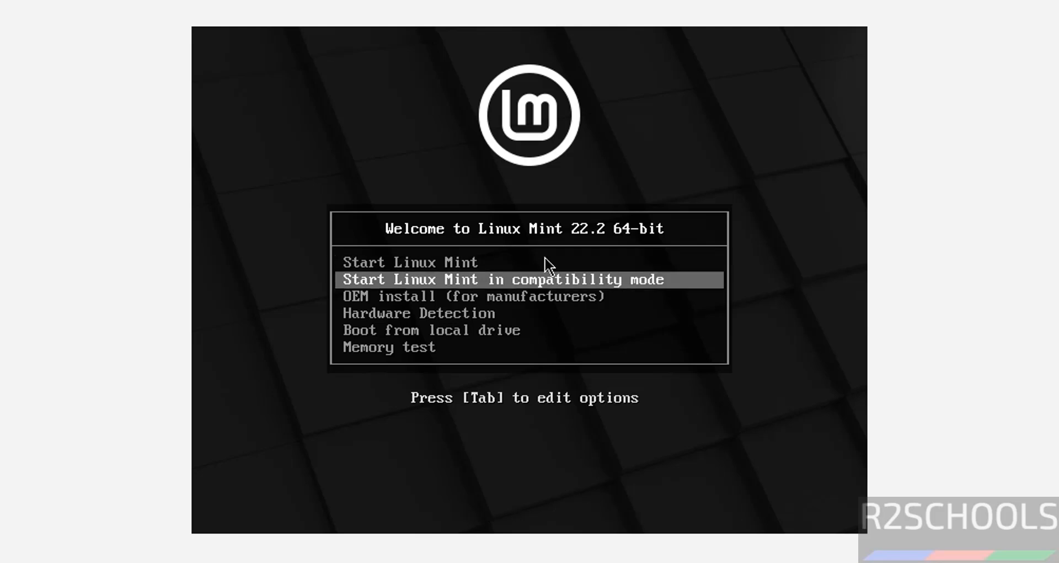
pyautogui.press('Up')
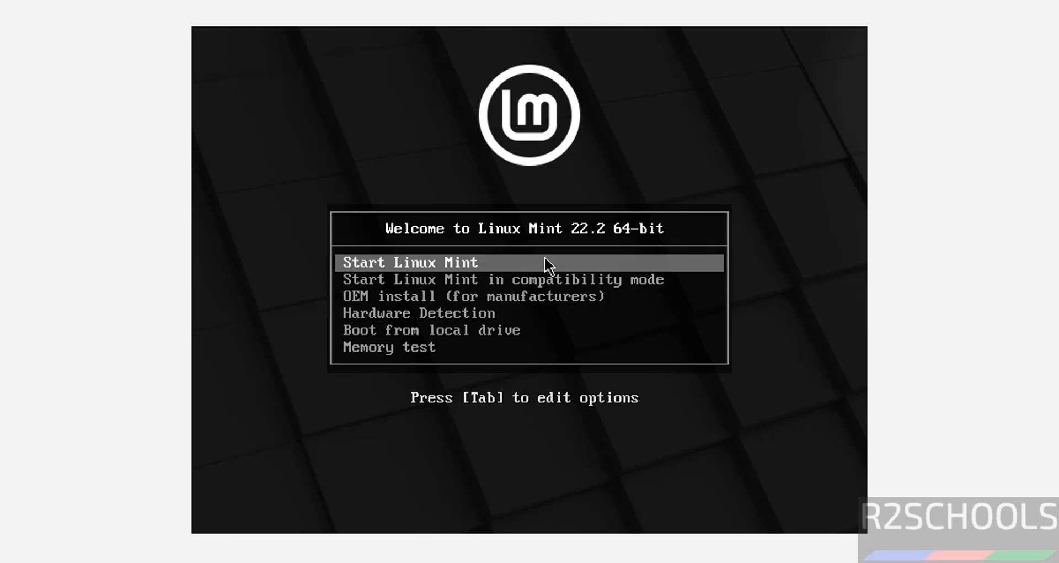
pyautogui.press('Return')
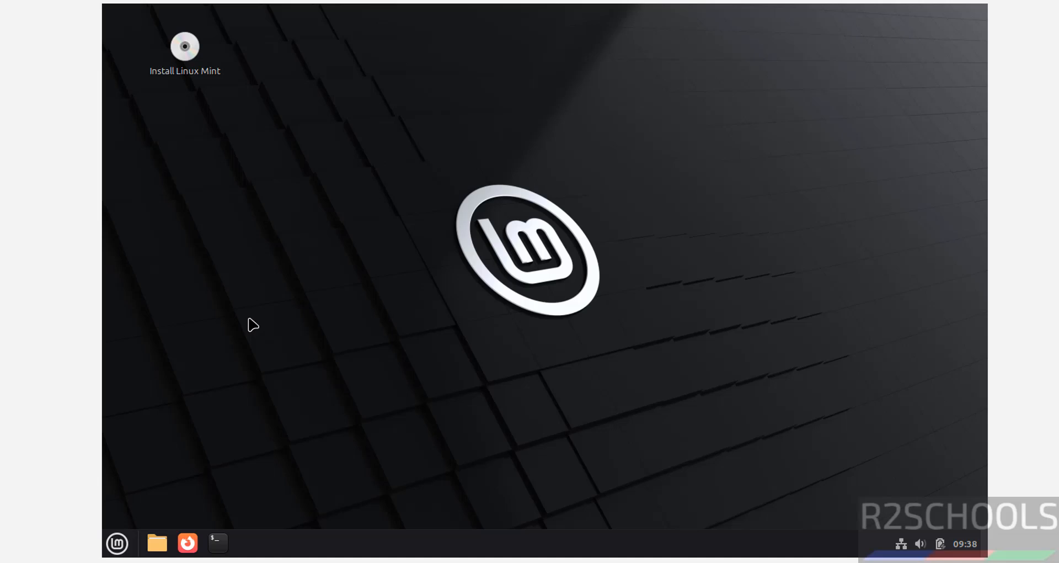
# Step: Launch the Linux Mint installer, keeping English language and the English (US) keyboard layout
pyautogui.rightClick(187, 42)
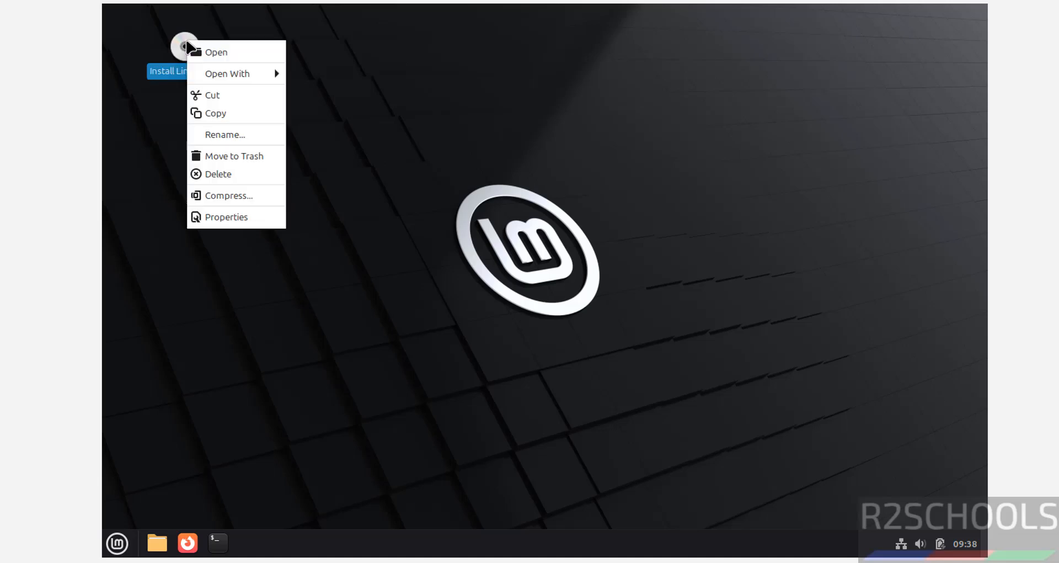
pyautogui.click(215, 55)
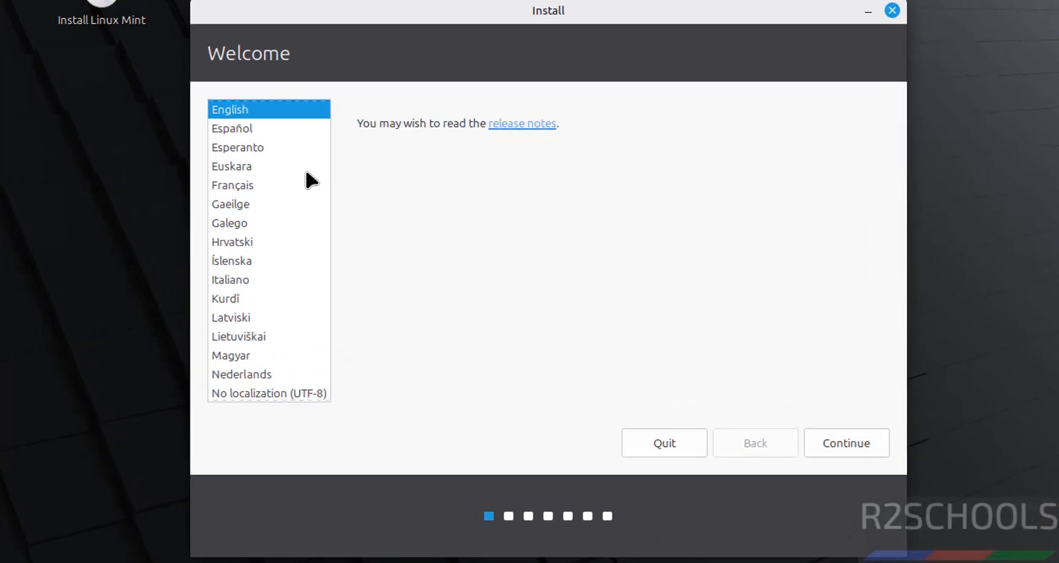
pyautogui.click(847, 440)
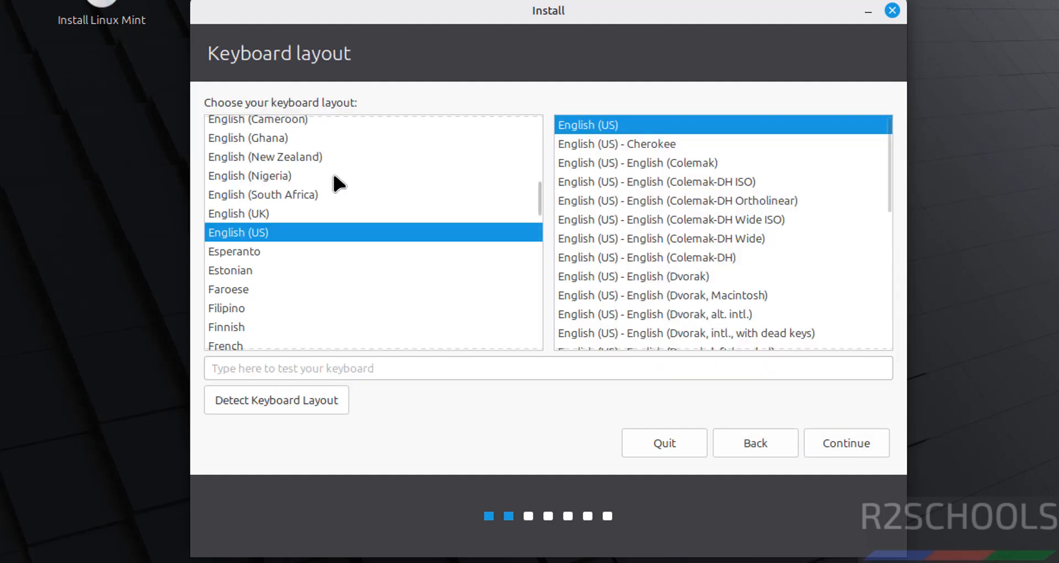
pyautogui.click(842, 448)
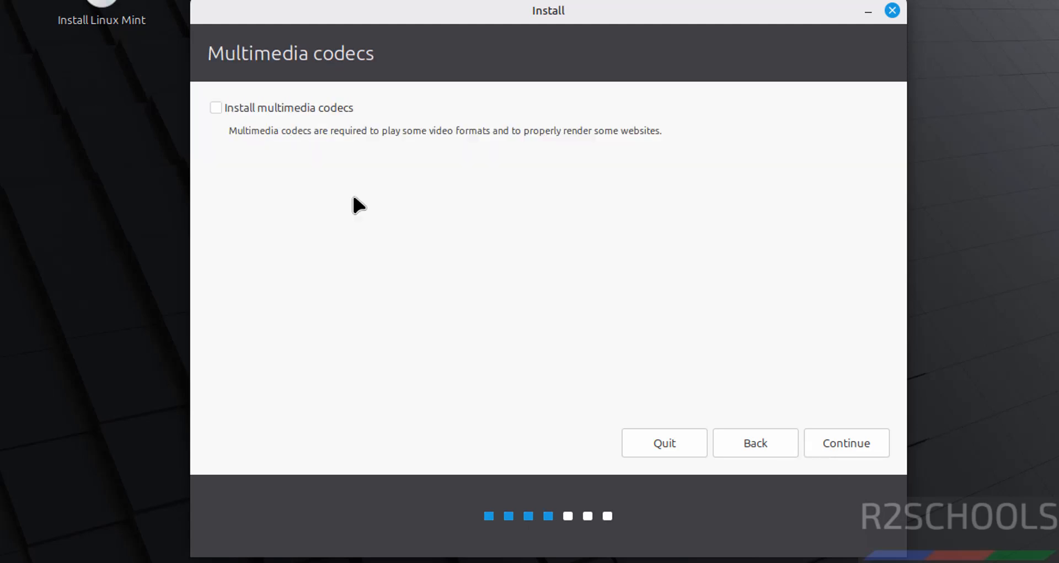
# Step: Skip multimedia codecs, erase the disk to install, and accept Kolkata as the time zone
pyautogui.click(282, 105)
pyautogui.click(282, 105)
pyautogui.click(857, 439)
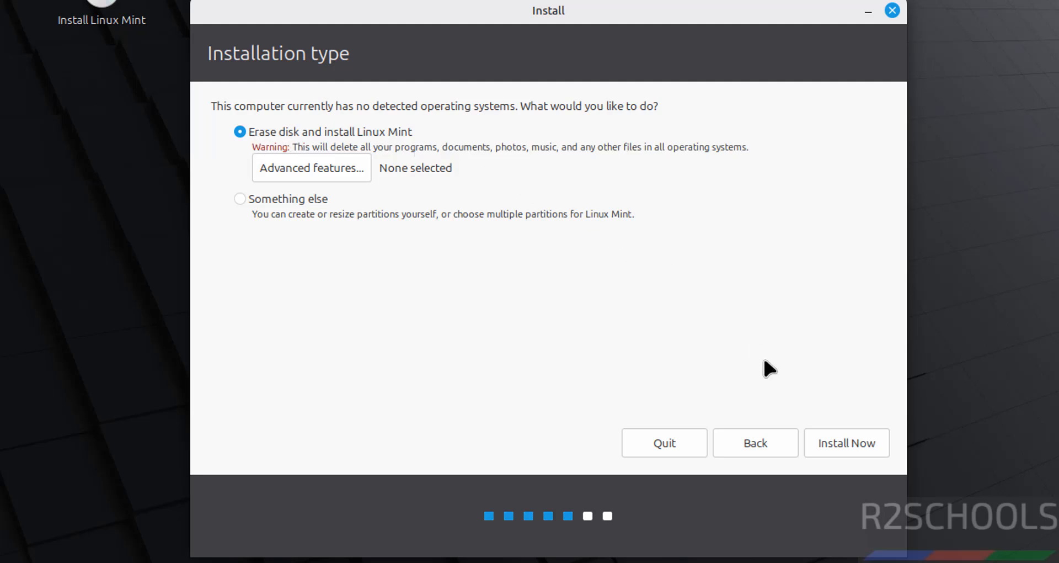
pyautogui.click(852, 438)
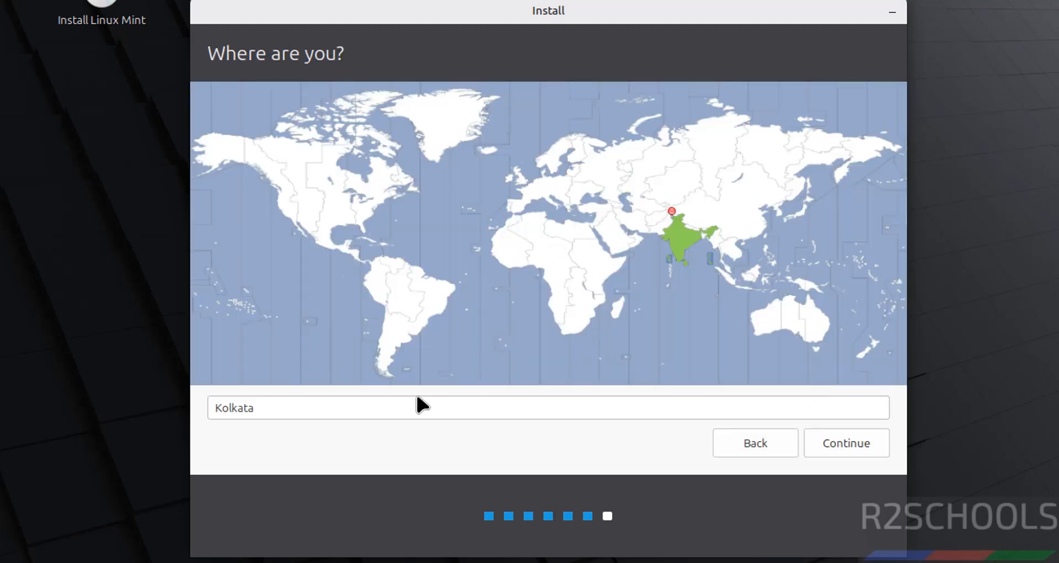
pyautogui.click(840, 440)
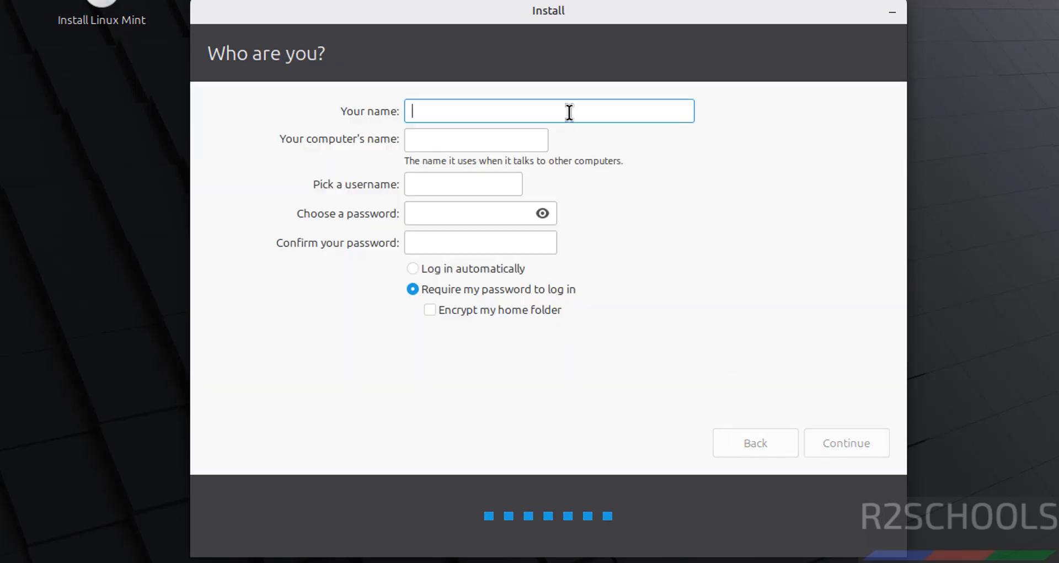
# Step: Enter the user's name and change the computer name to mintcinnamon222
pyautogui.write('r2schools')
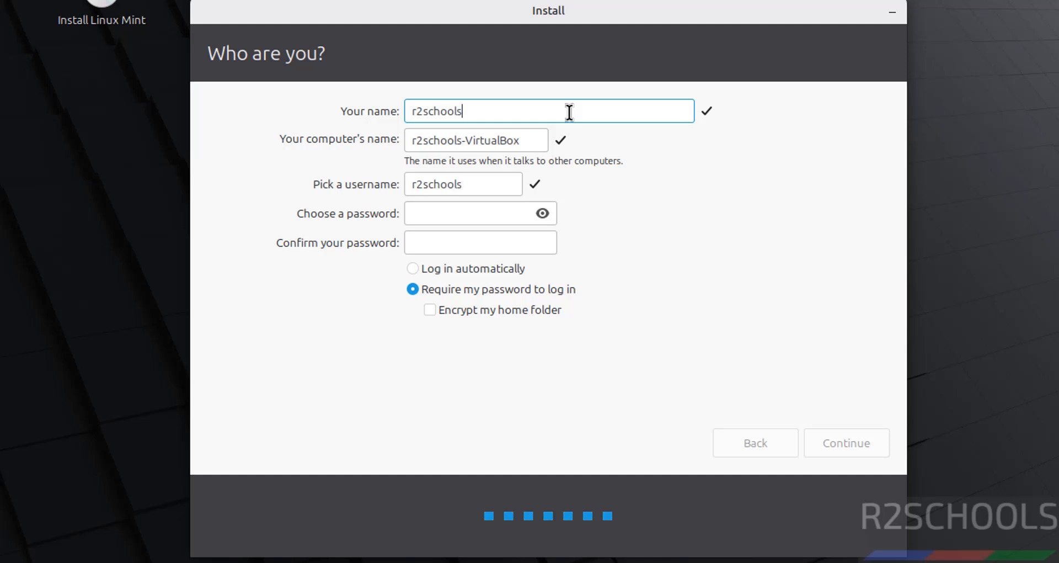
pyautogui.doubleClick(462, 138)
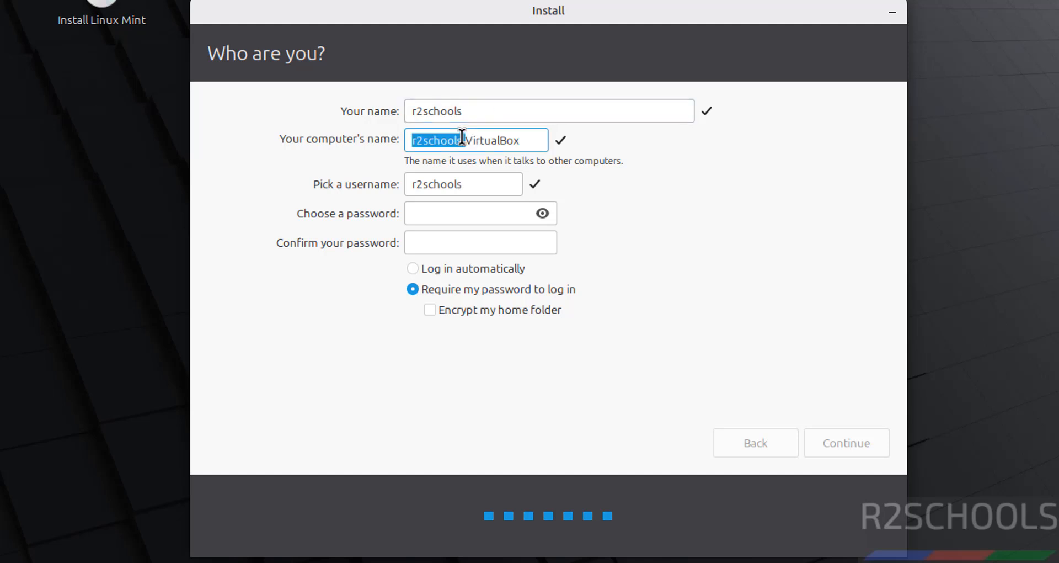
pyautogui.click(462, 138)
pyautogui.tripleClick(462, 138)
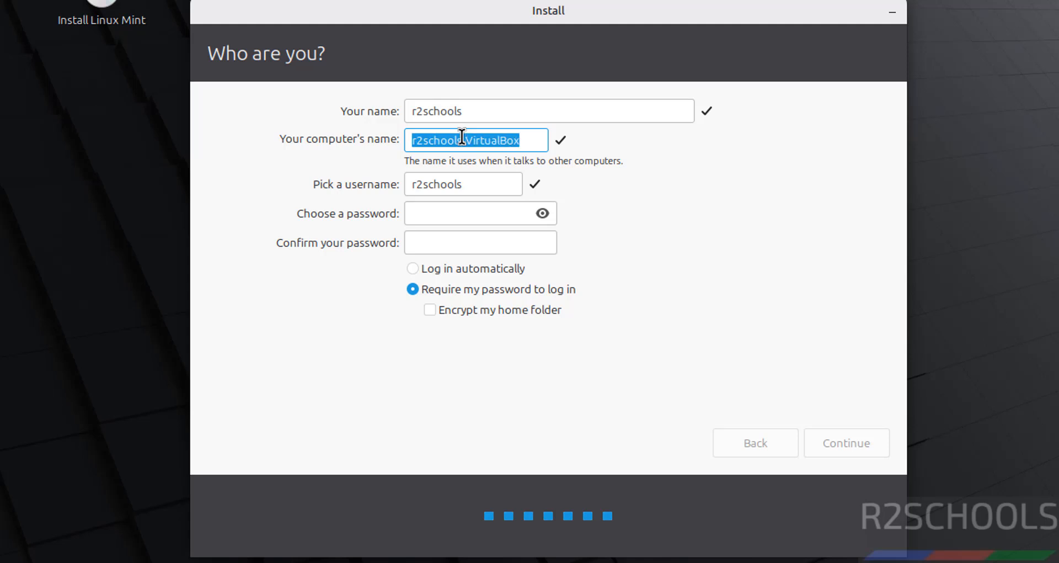
pyautogui.write('mintcinn')
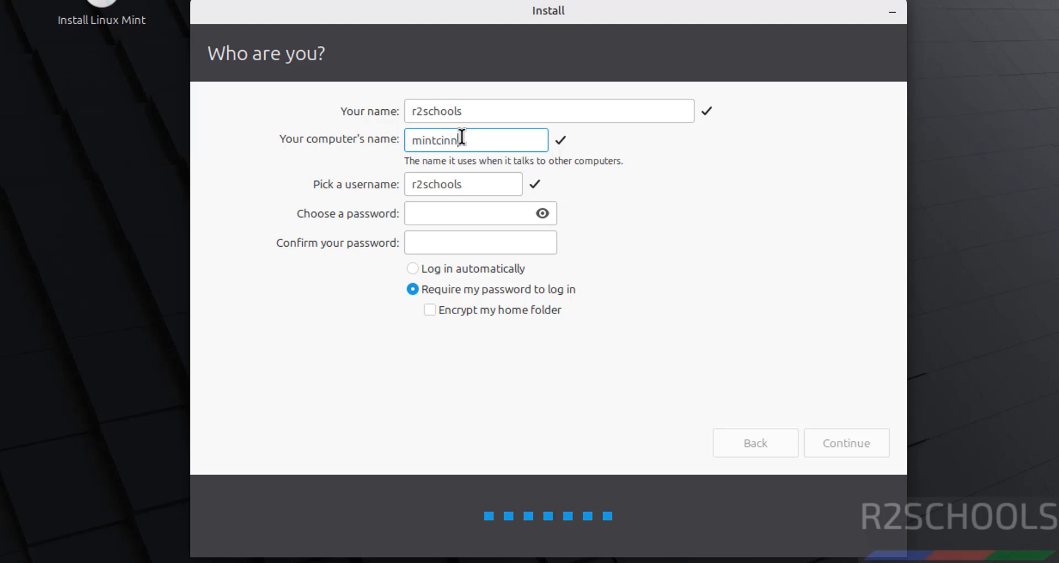
pyautogui.write('amon222')
# Step: Set and confirm the account password, then continue the installation
pyautogui.press('Tab')
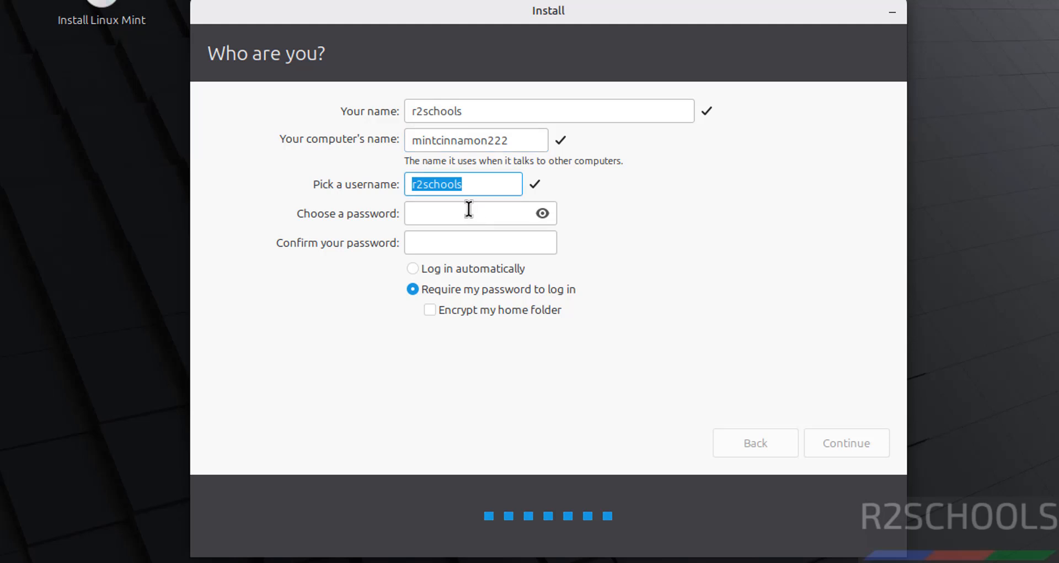
pyautogui.click(455, 217)
pyautogui.write('●●●●●●●●')
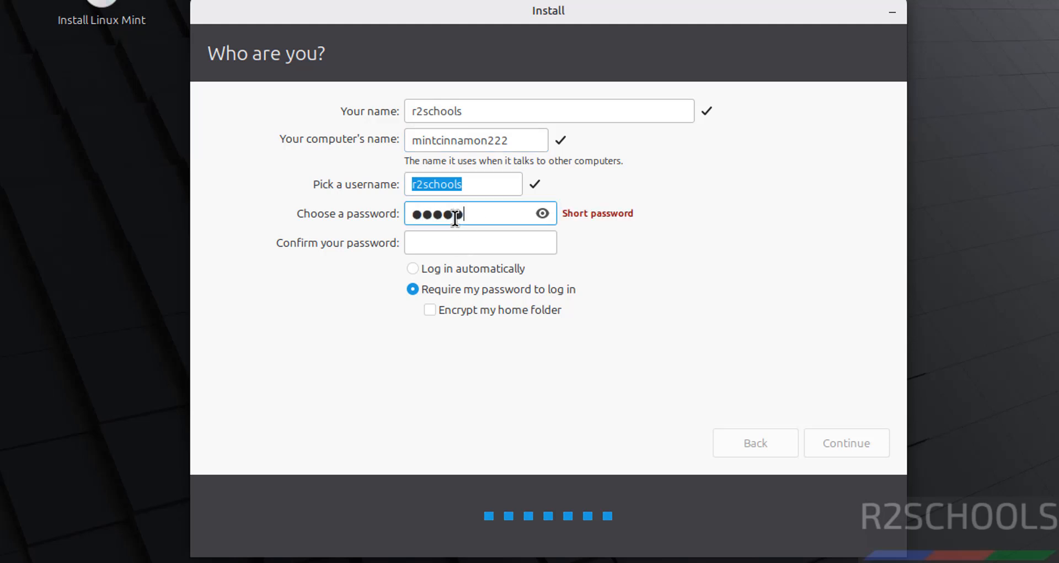
pyautogui.write('●')
pyautogui.press('Tab')
pyautogui.write('●●●●●●●●')
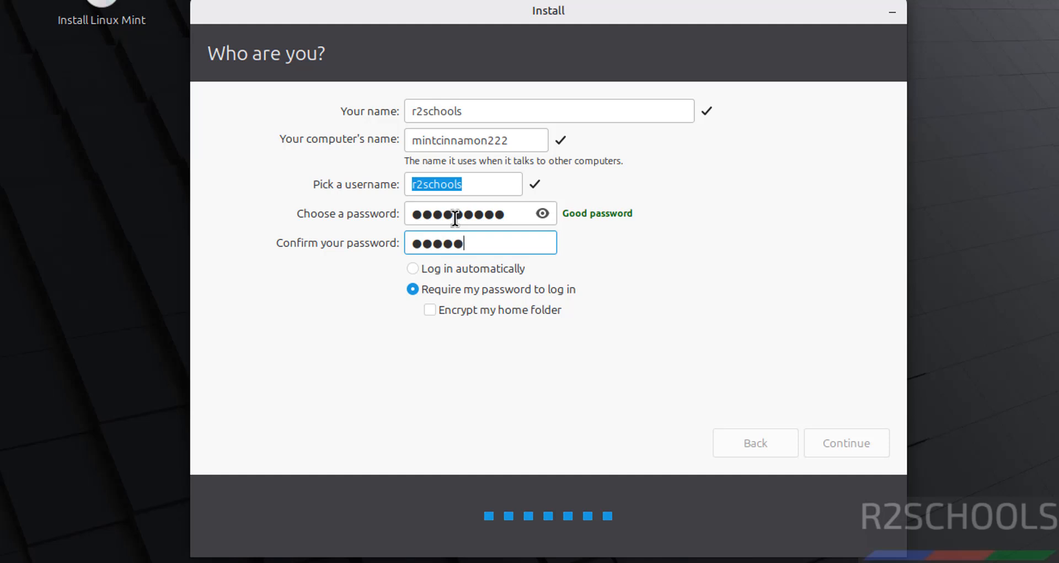
pyautogui.write('●')
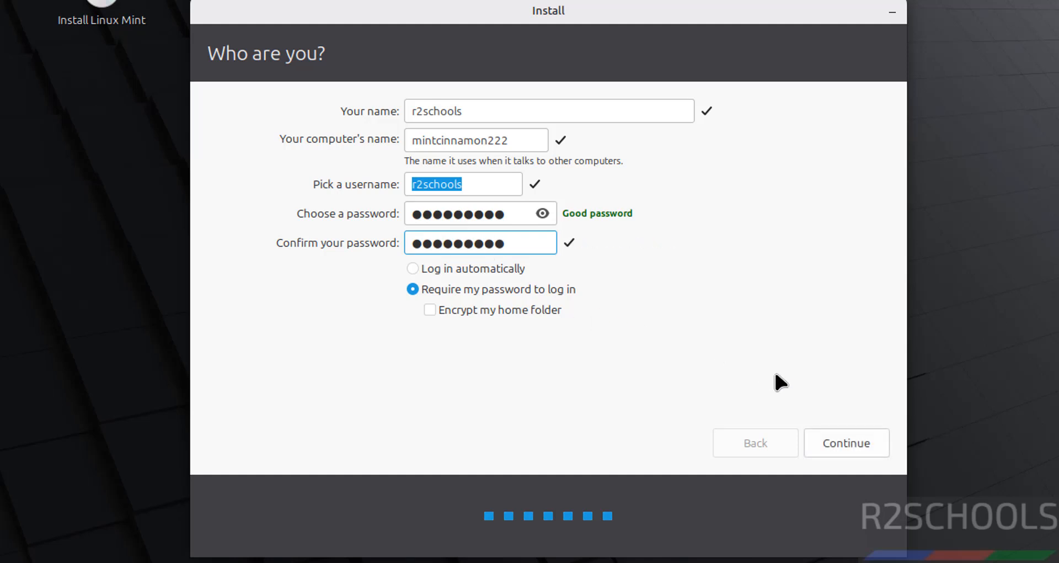
pyautogui.click(842, 436)
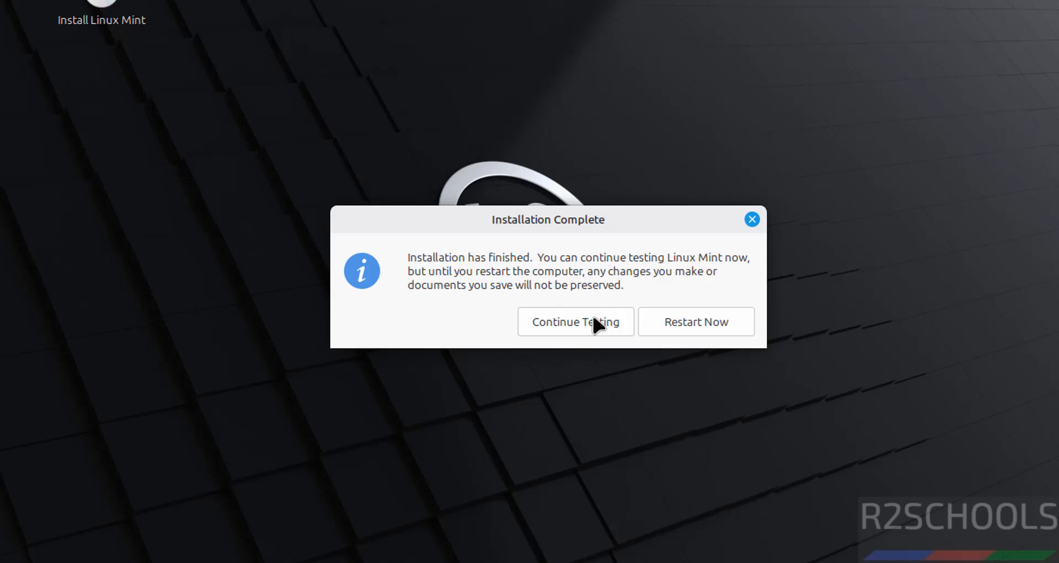
# Step: Restart the VM, confirm its optical drive is Empty, and boot into the installed Mint
pyautogui.click(673, 326)
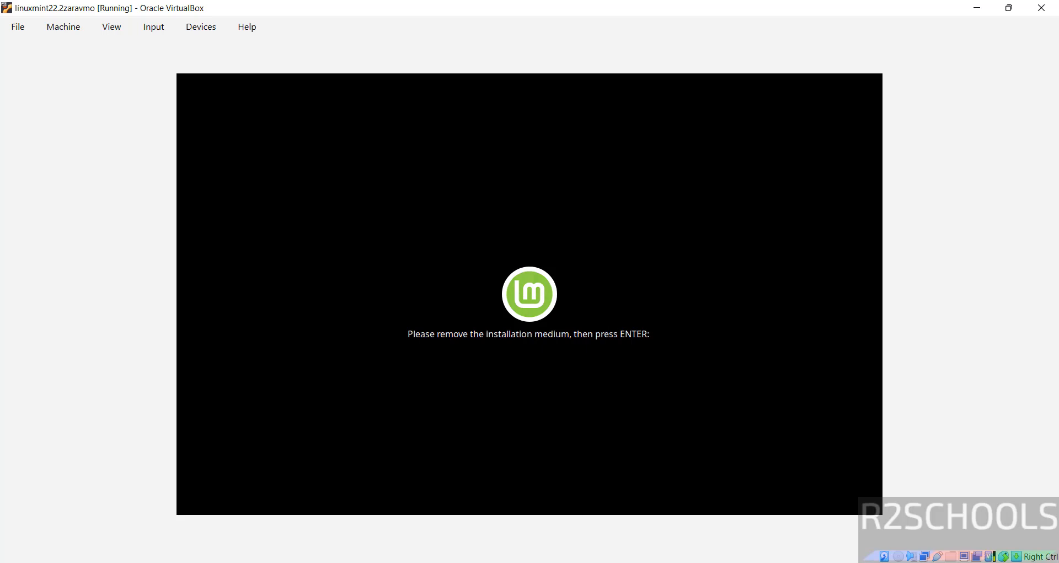
pyautogui.click(672, 560)
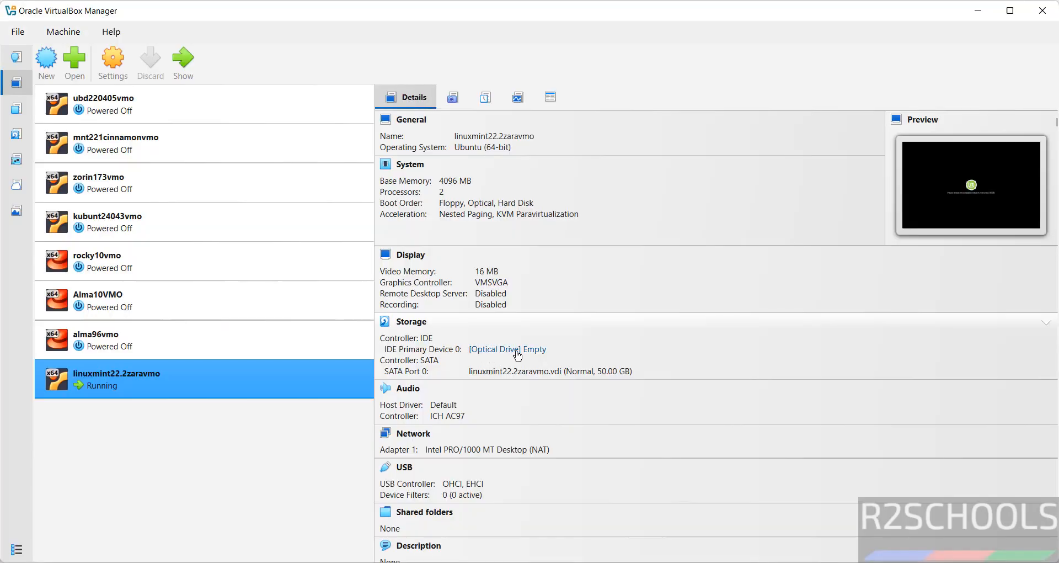
pyautogui.click(722, 560)
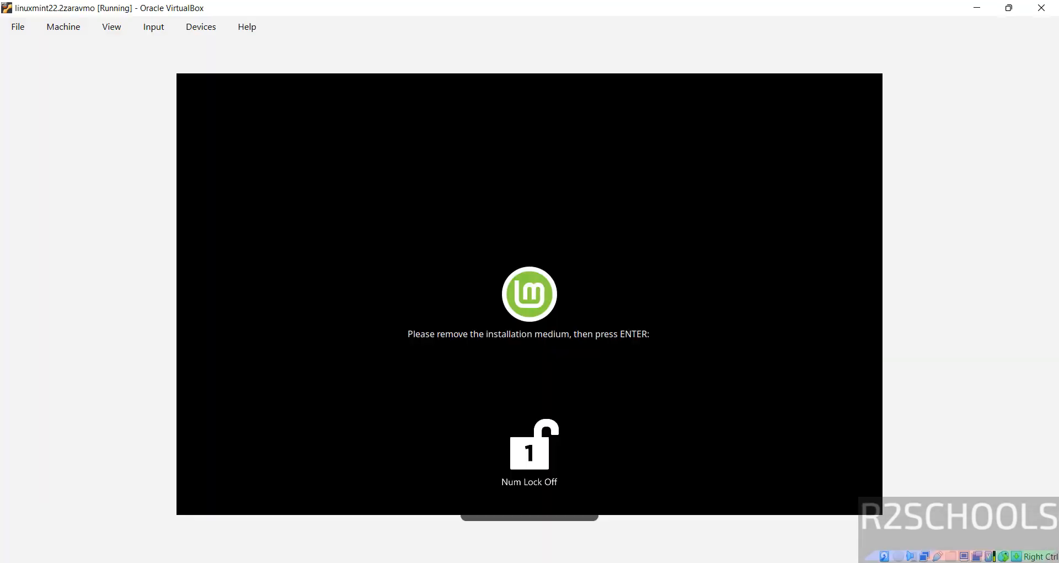
pyautogui.press('Return')
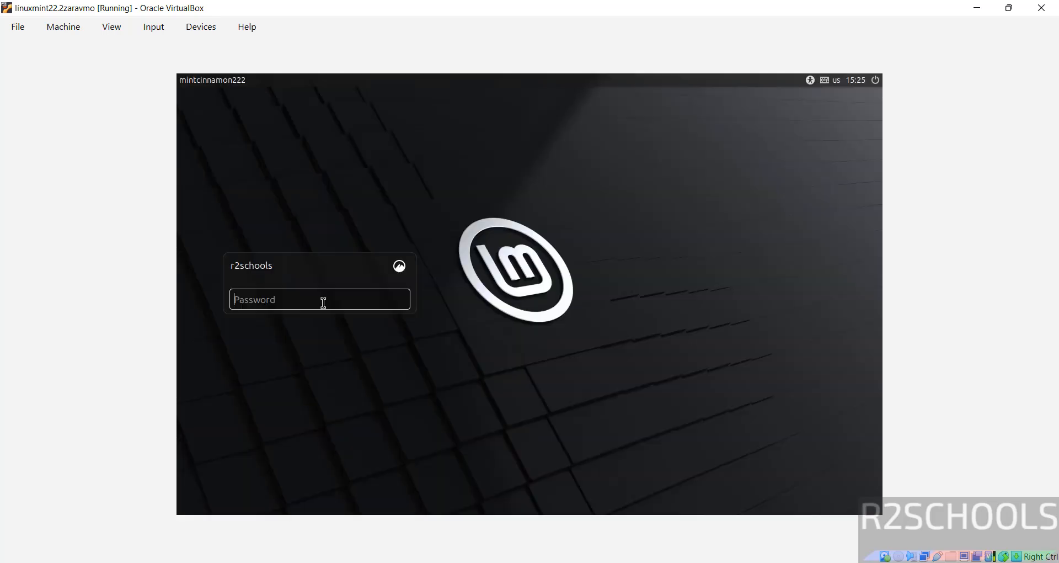
# Step: Log in, untick 'Show this dialog at startup', close the Welcome screen, and open a terminal
pyautogui.write('•••••••••')
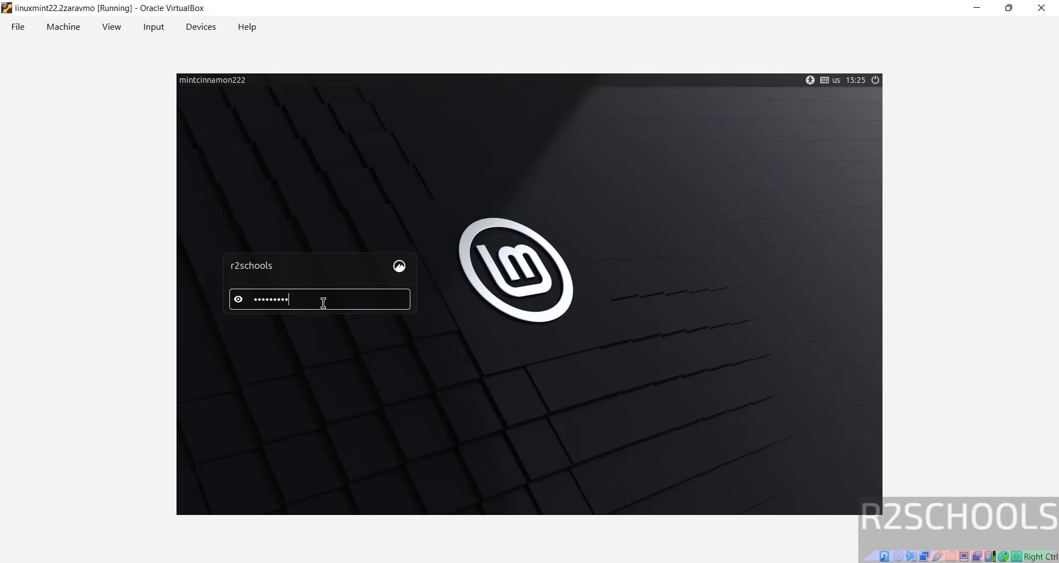
pyautogui.press('Return')
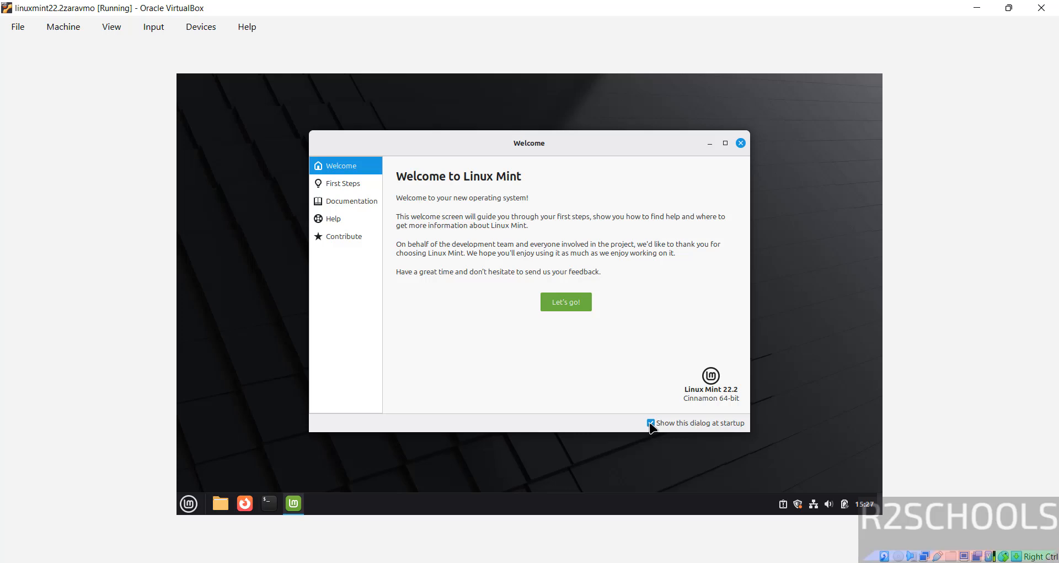
pyautogui.click(651, 423)
pyautogui.click(566, 302)
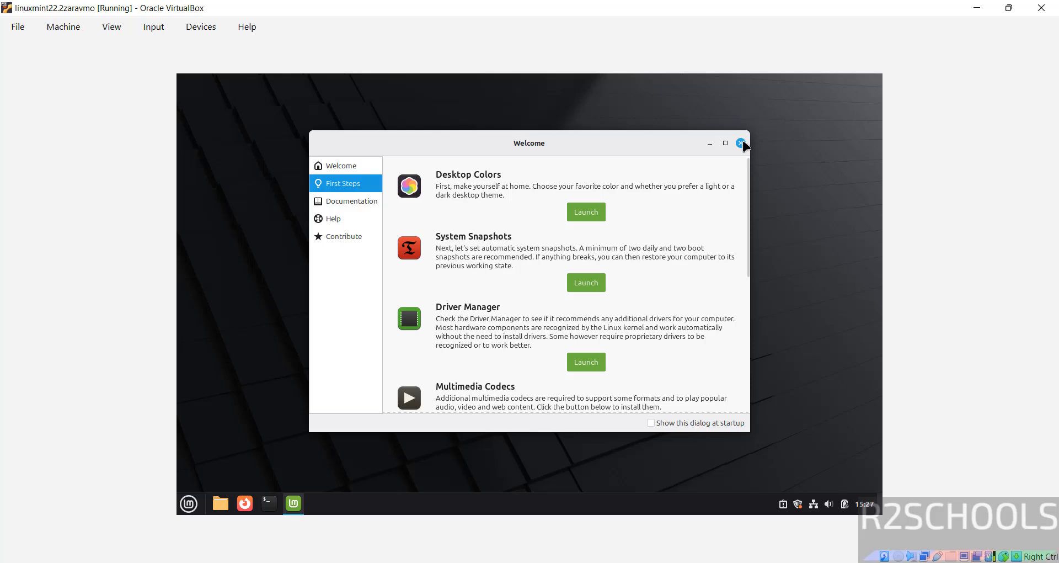
pyautogui.click(741, 143)
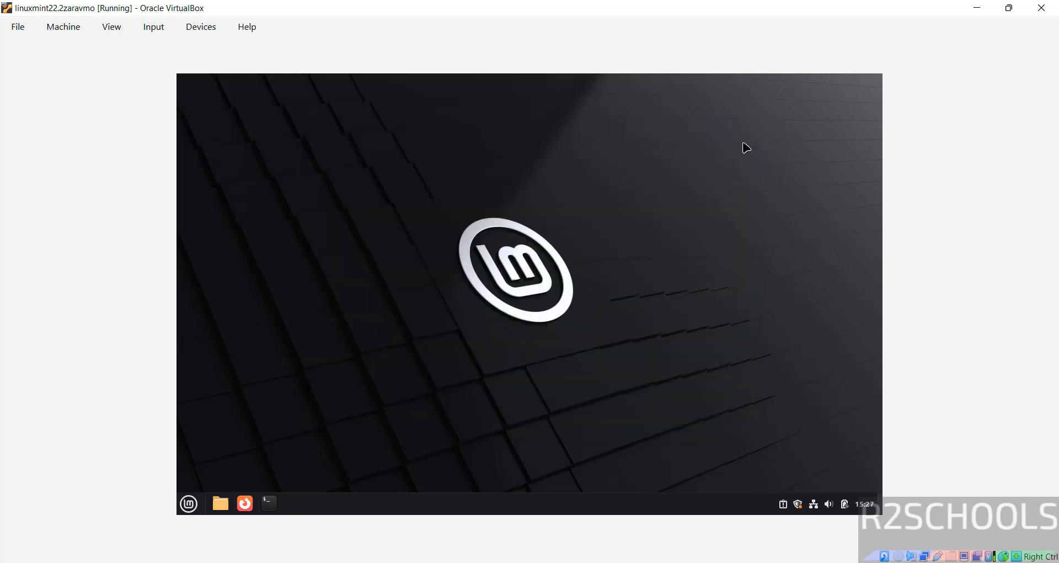
pyautogui.click(270, 503)
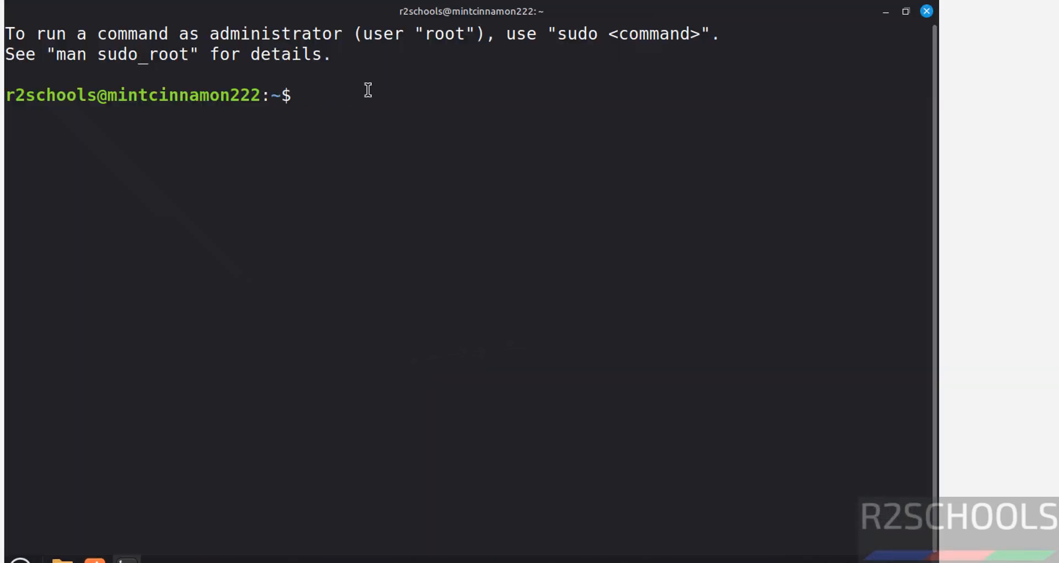
# Step: Run more /etc/os-release to confirm Linux Mint 22.2 (Zara), then clear the terminal
pyautogui.write('more /etc/os')
pyautogui.press('Tab')
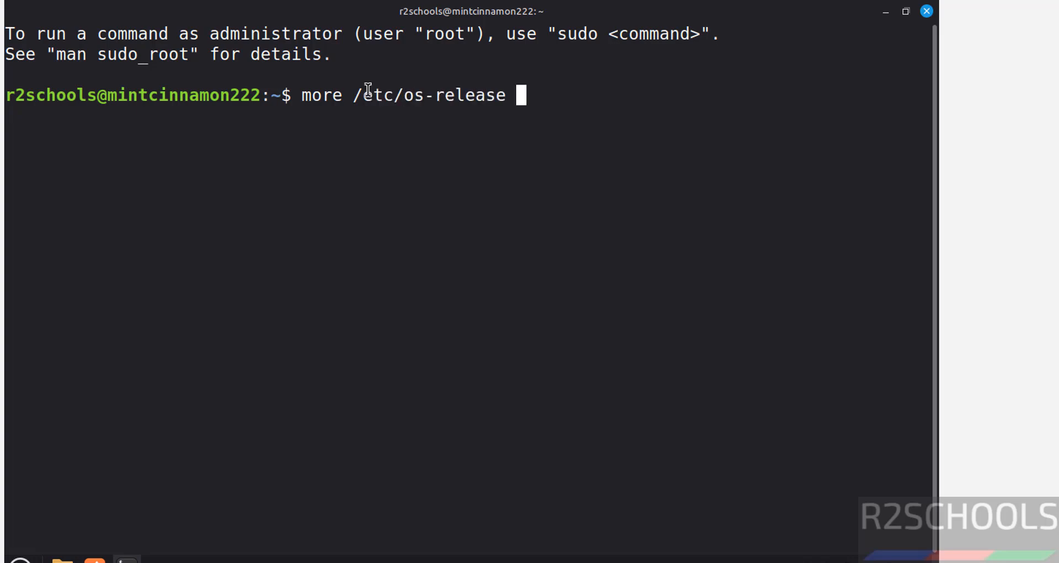
pyautogui.press('Return')
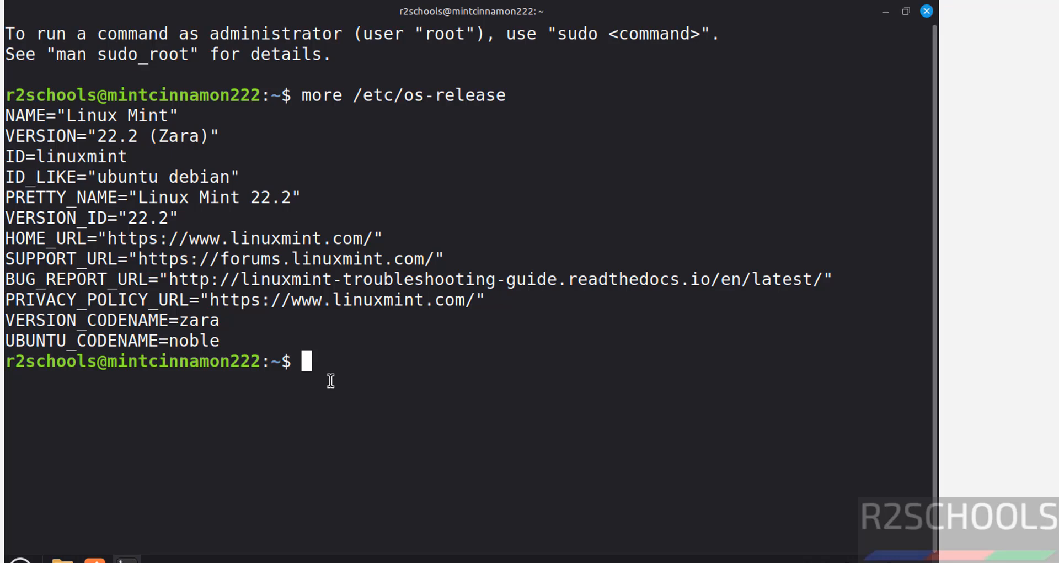
pyautogui.hotkey('ctrl', 'l')
# Step: Run sudo apt update && sudo apt upgrade with the sudo password and confirm with y
pyautogui.write('sudo apt ')
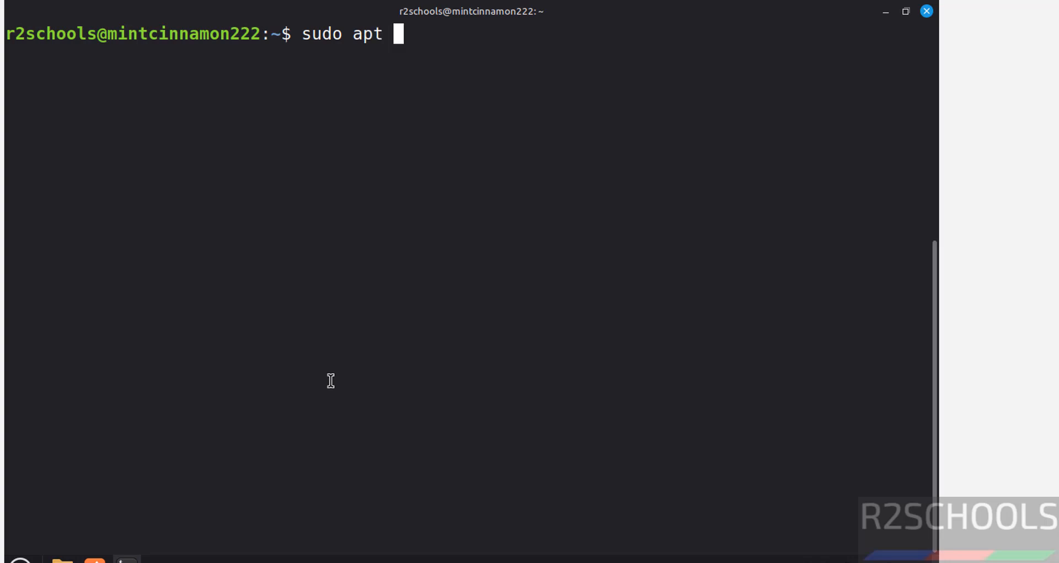
pyautogui.write('update')
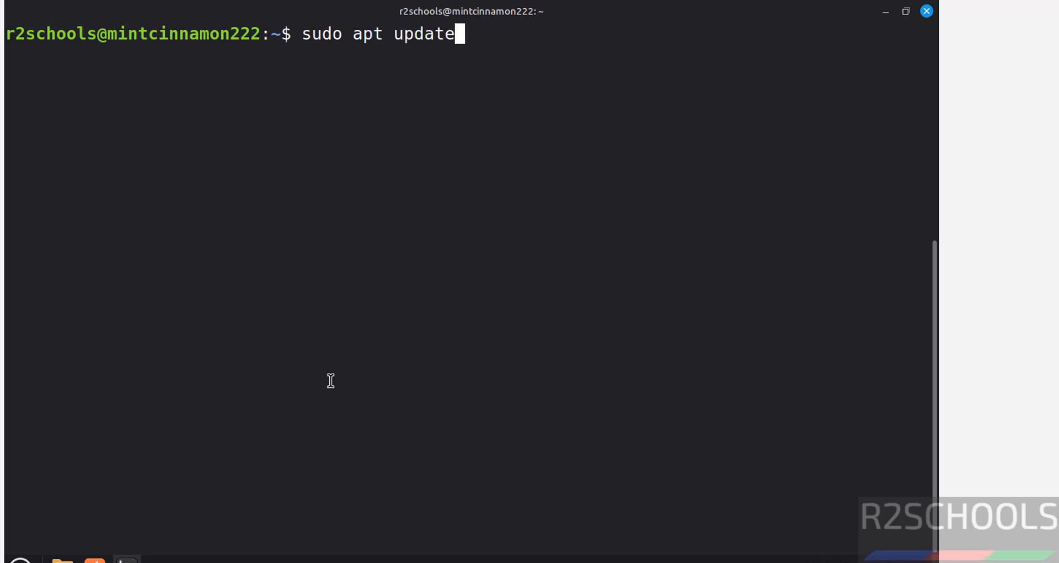
pyautogui.write(' && sud')
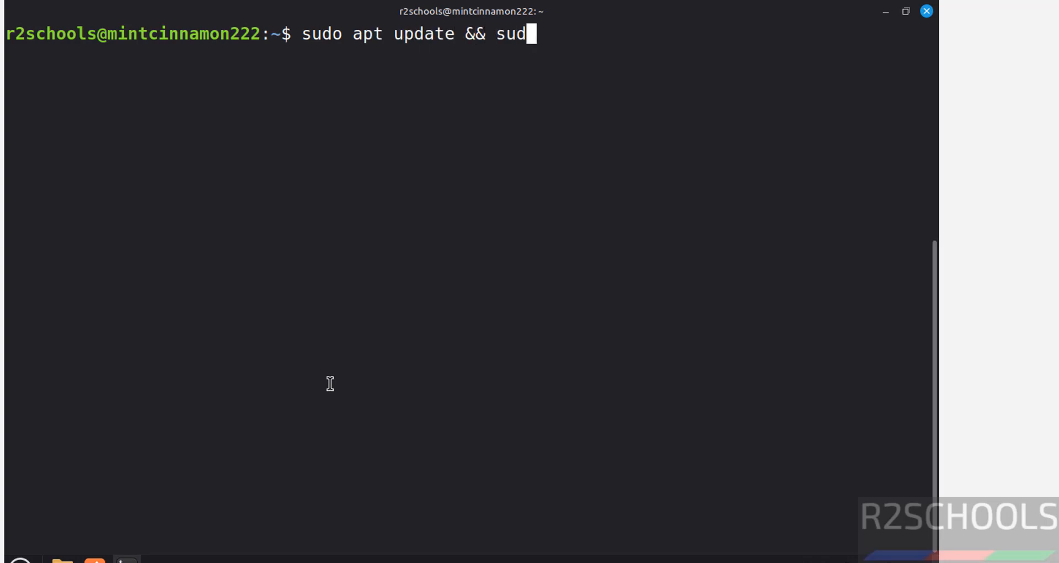
pyautogui.write('o apt upgrade')
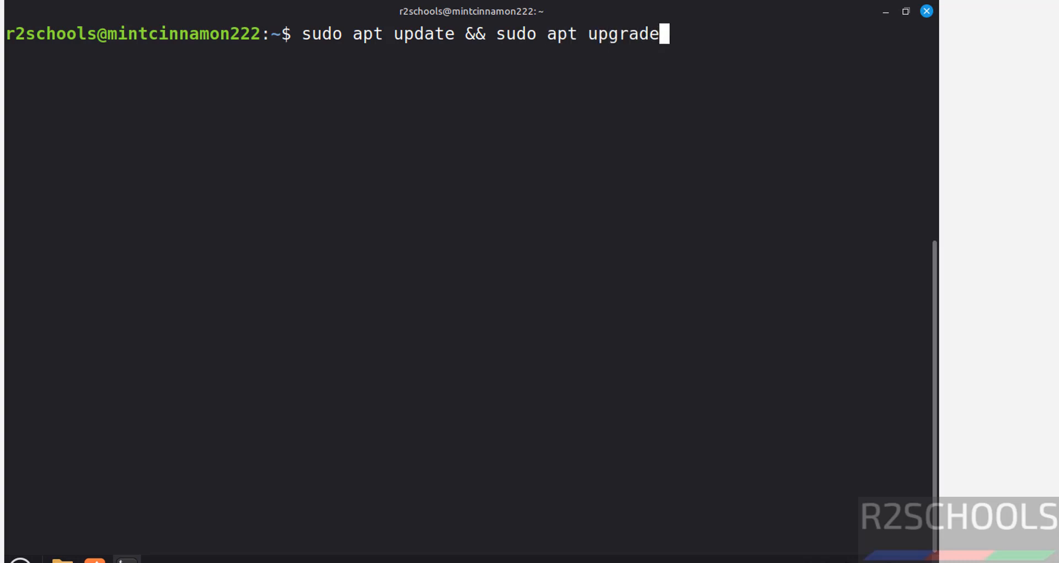
pyautogui.press('Return')
pyautogui.write('********')
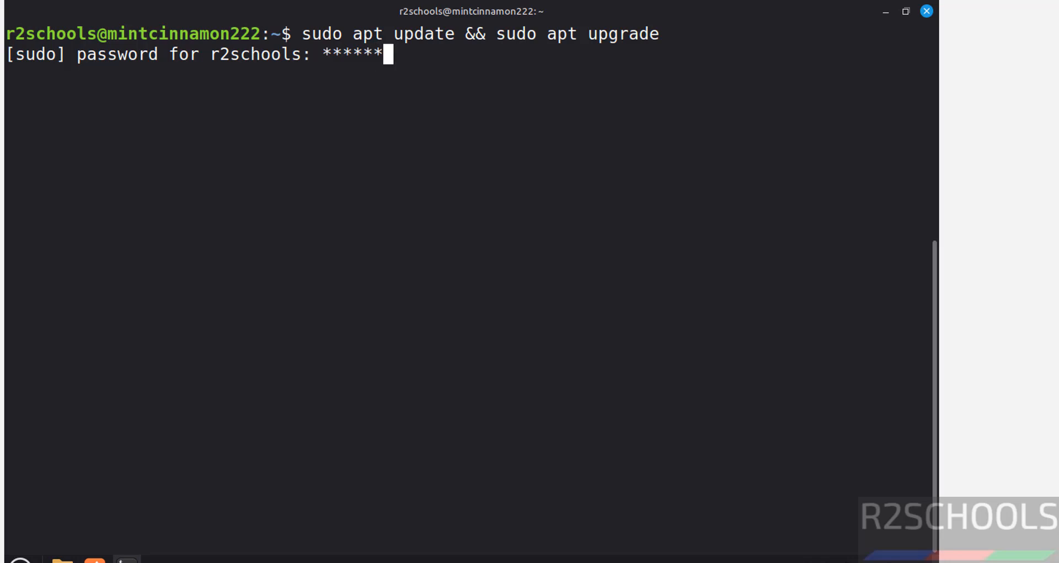
pyautogui.press('Return')
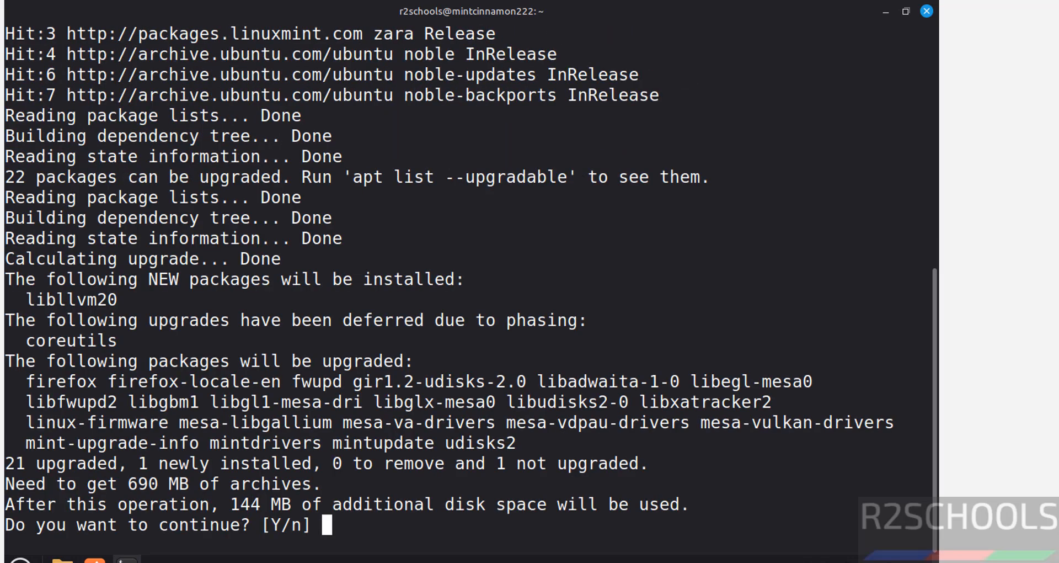
pyautogui.write('y')
pyautogui.press('Return')
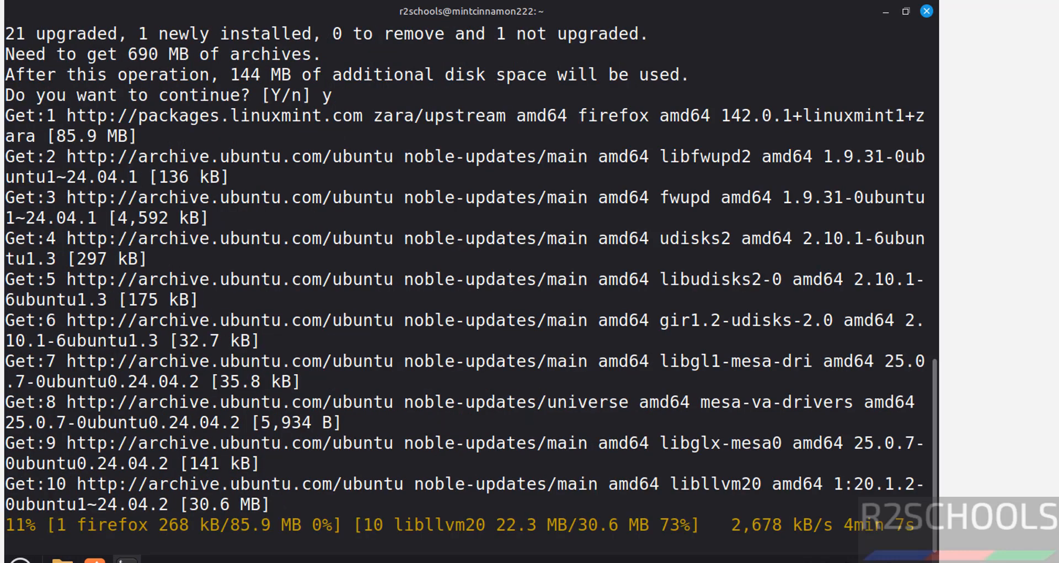